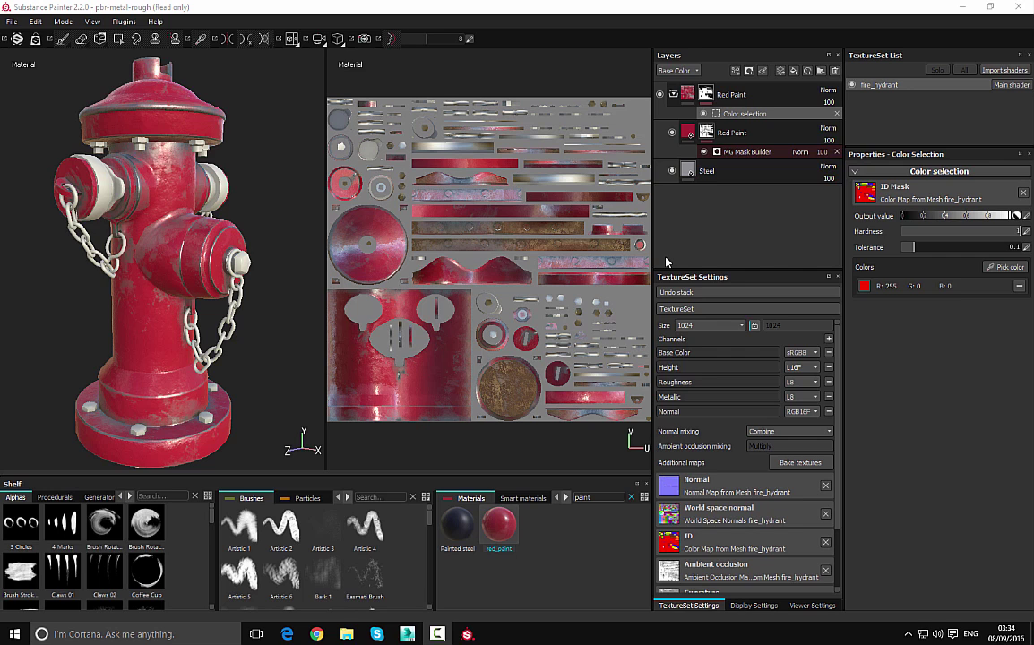
Collapse the Red Paint folder and create a new folder named Chains above it
click(672, 96)
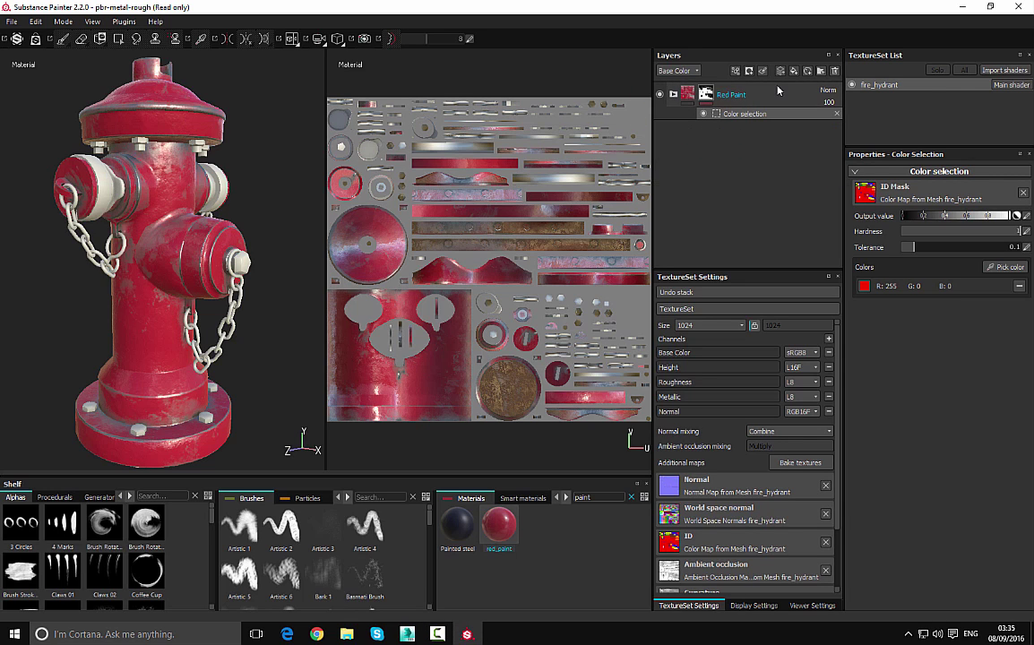
click(822, 71)
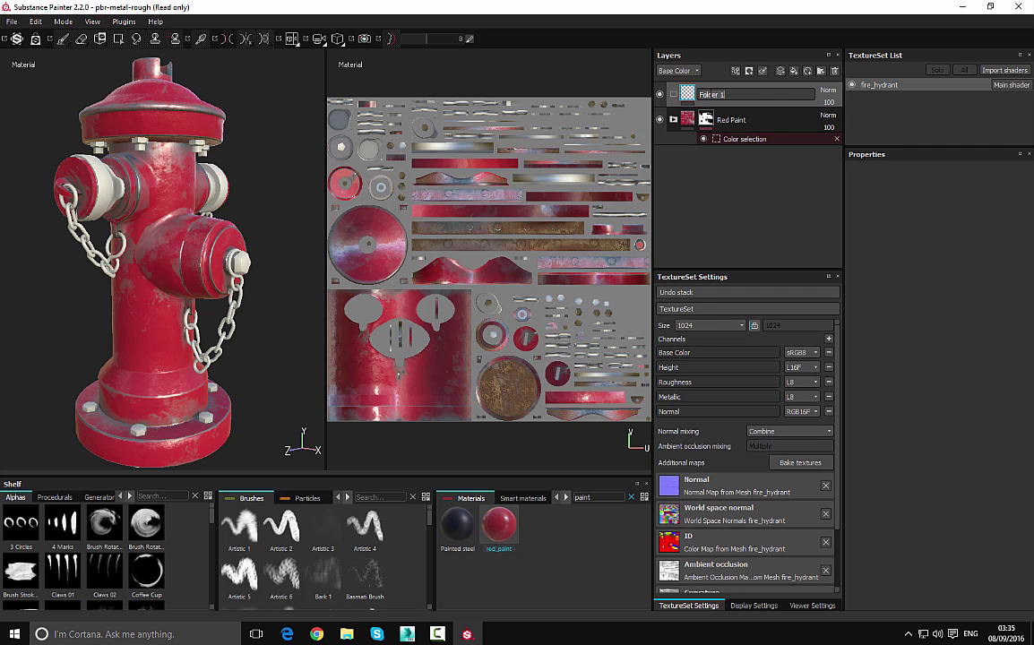
text(Ch)
key(Return)
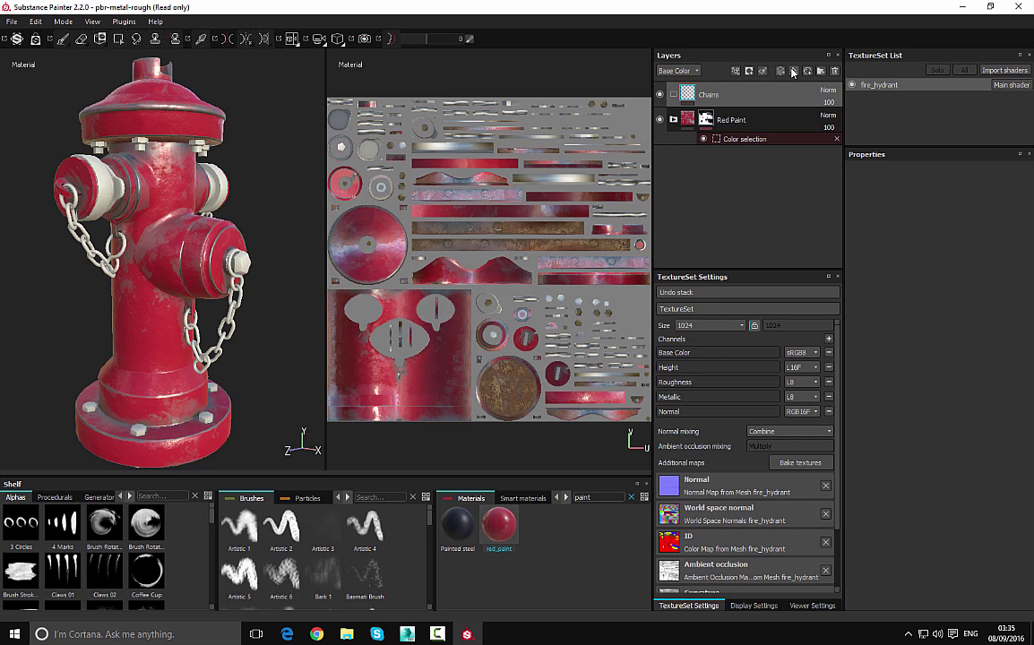
Add a fill layer named Steel inside the Chains folder and apply the Steel Rough material to it
click(793, 71)
double_click(713, 97)
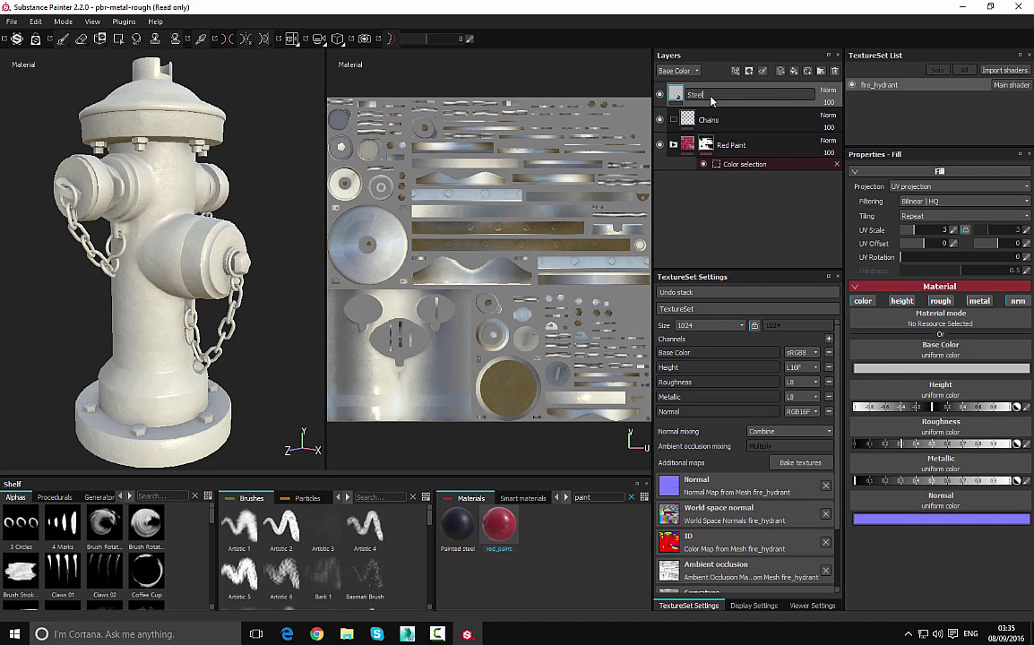
text(Steel)
key(Return)
drag(713, 101, 722, 127)
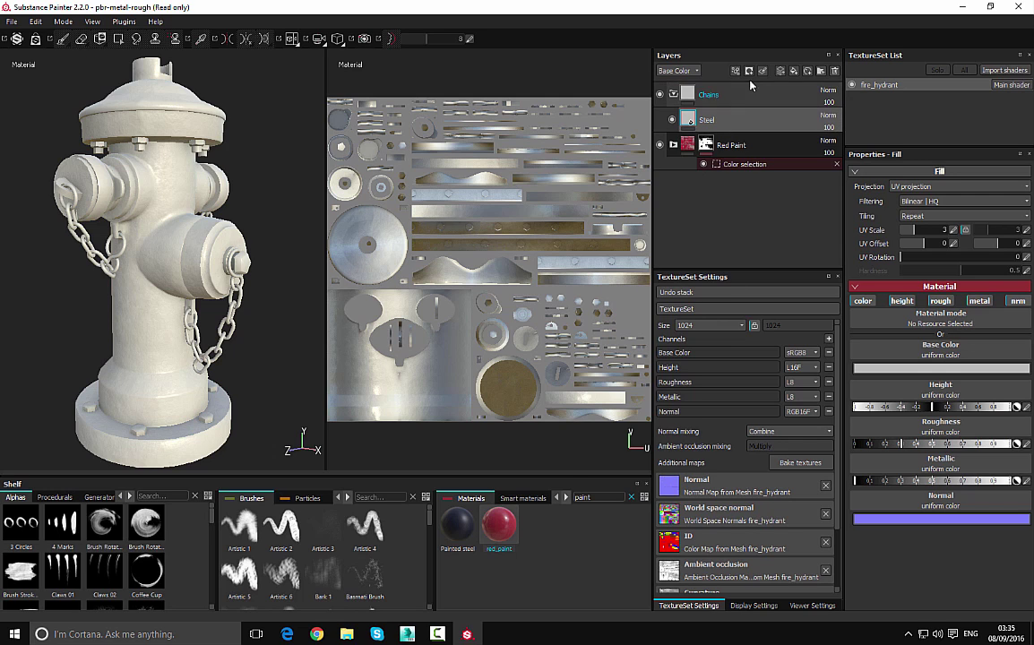
text(steel)
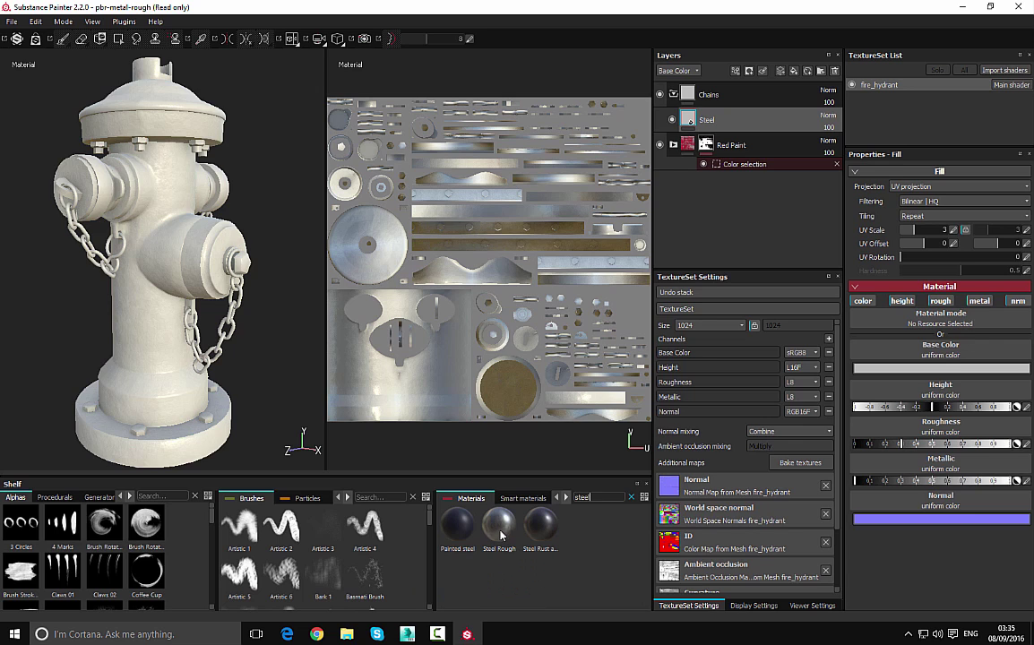
drag(503, 536, 459, 450)
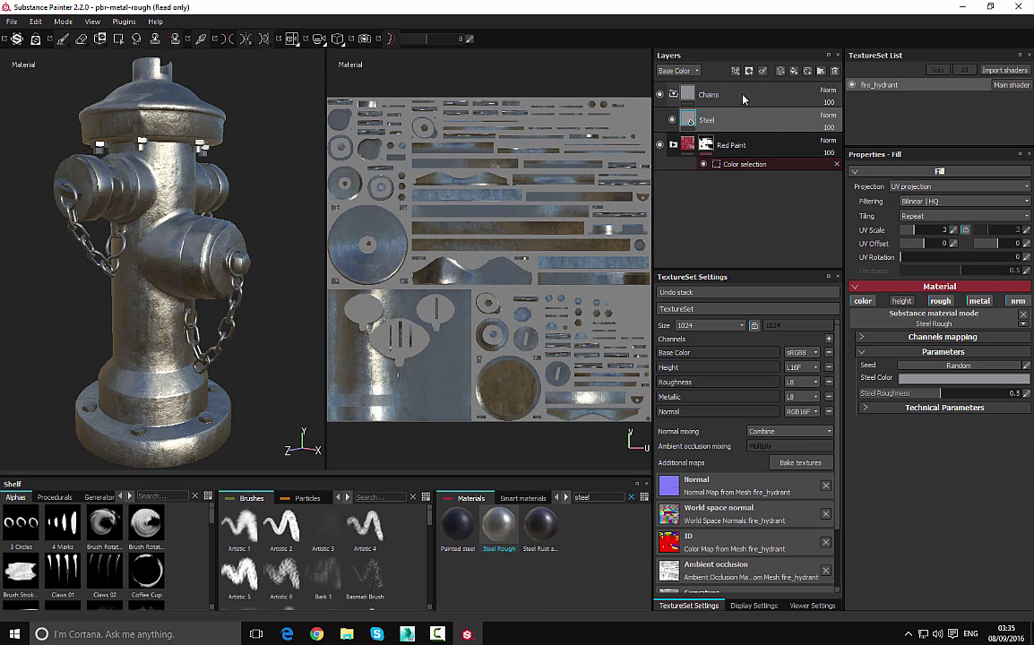
Add a fill layer named Chrome above the Steel layer in the Chains folder
click(794, 71)
double_click(723, 122)
text(Chrome)
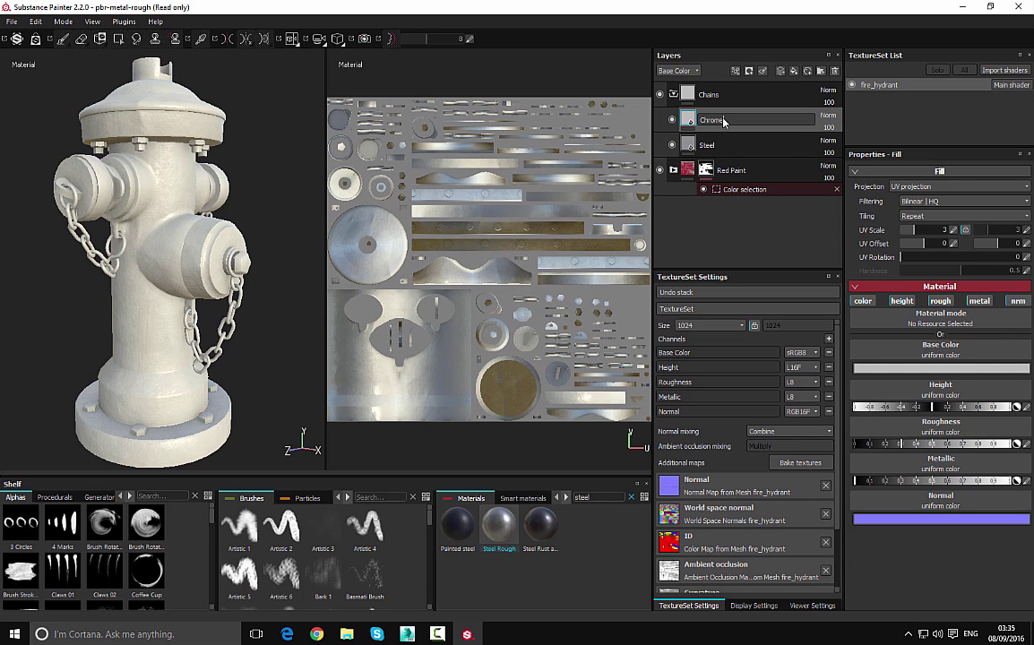
key(Return)
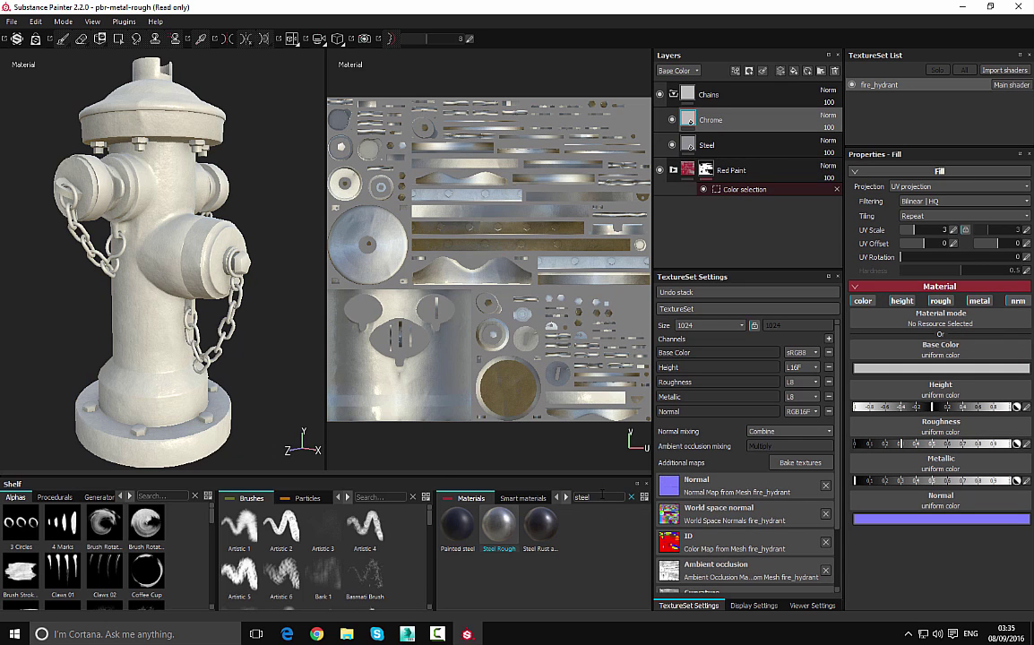
Find the Silver Pure material in the shelf and apply it to the Chrome layer
text(chrom)
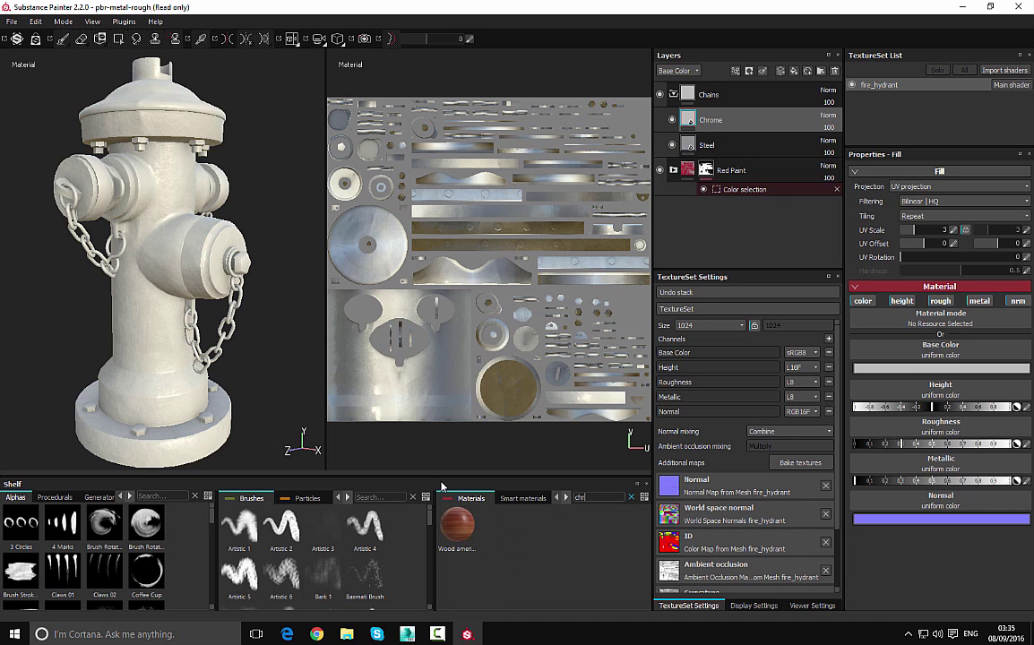
key(BackSpace)
key(BackSpace)
key(BackSpace)
key(BackSpace)
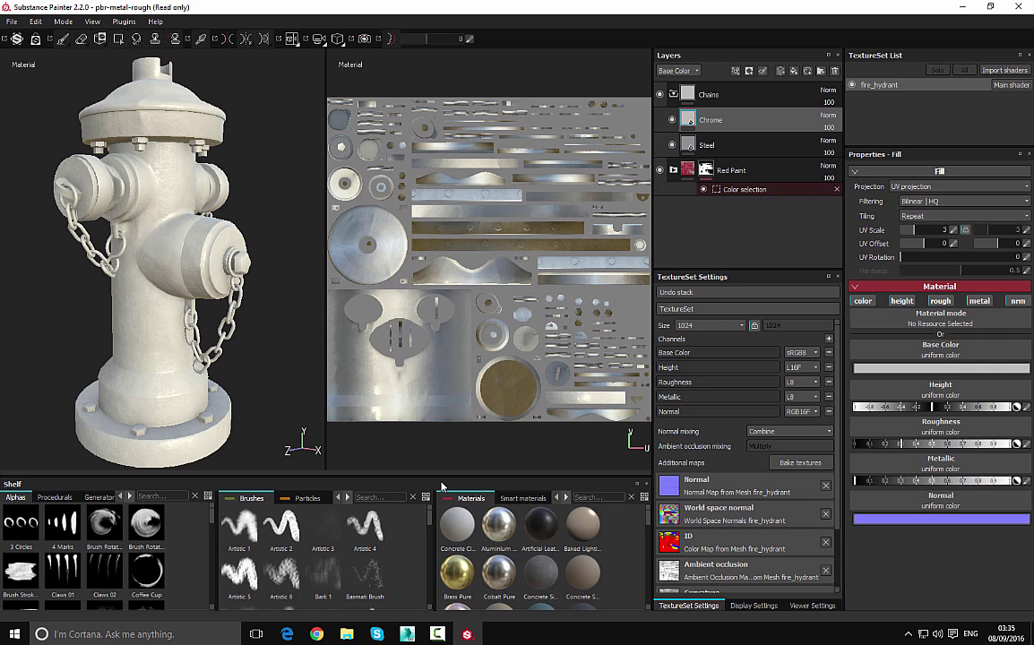
text(Silv)
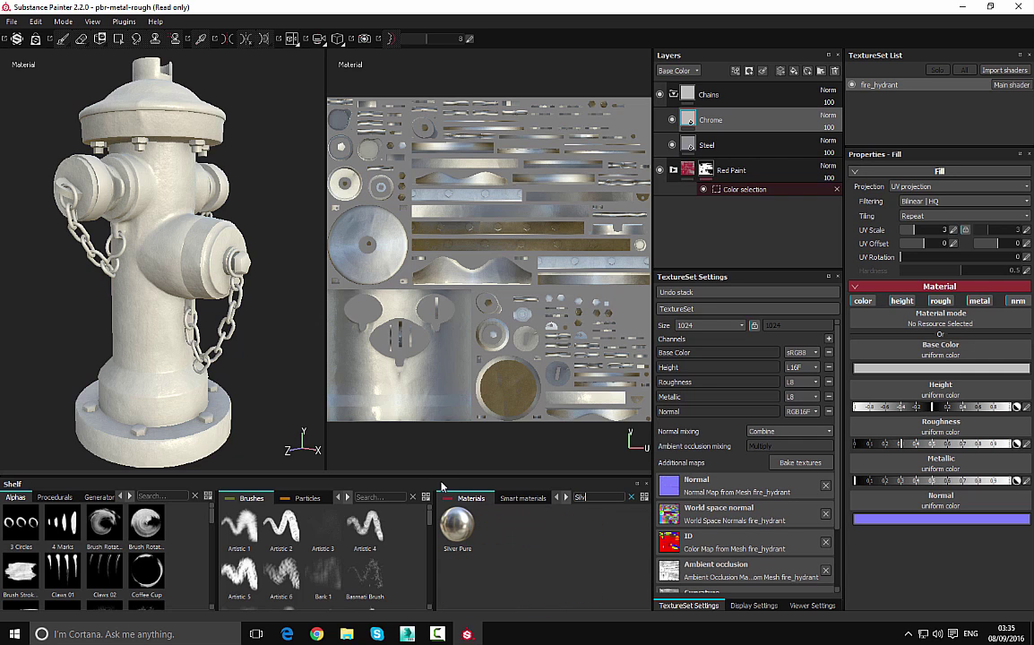
click(455, 527)
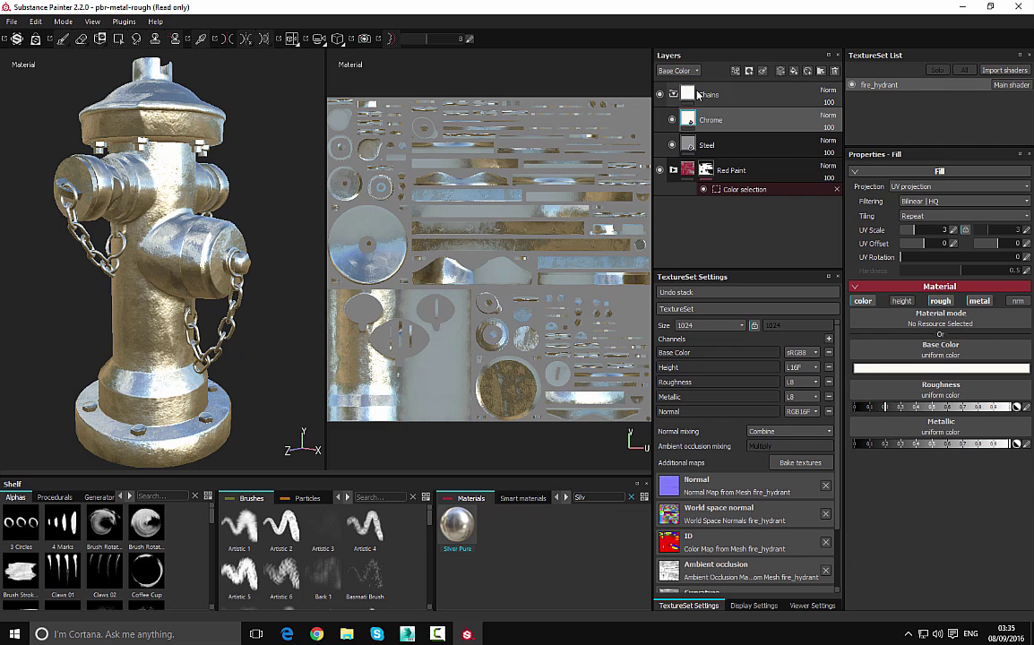
Add a white mask to the Chrome layer and give it an MG Mask Builder generator
right_click(726, 125)
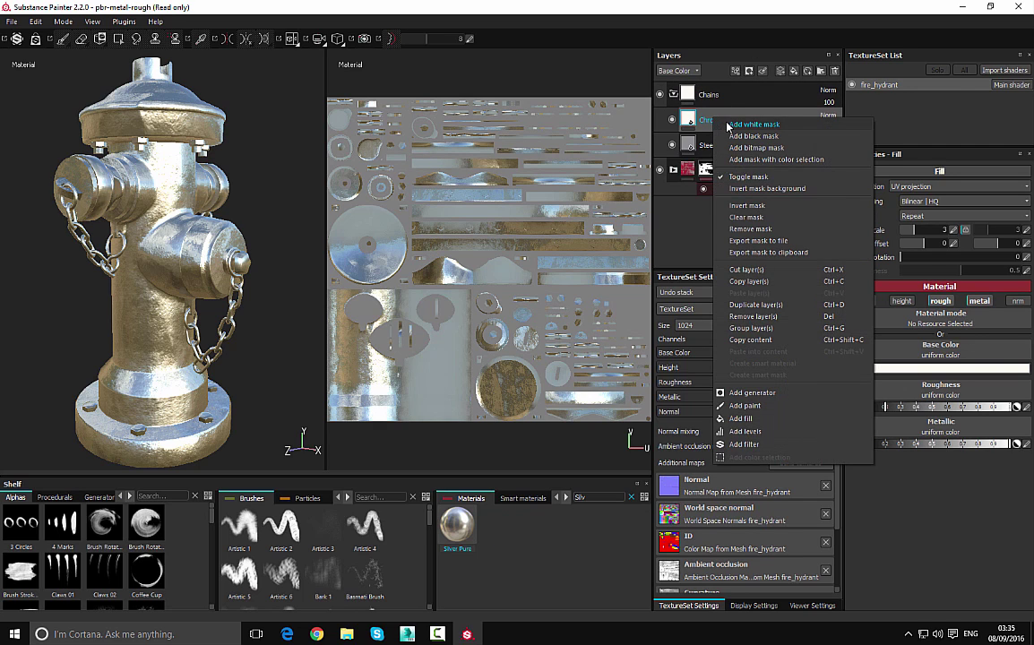
click(753, 125)
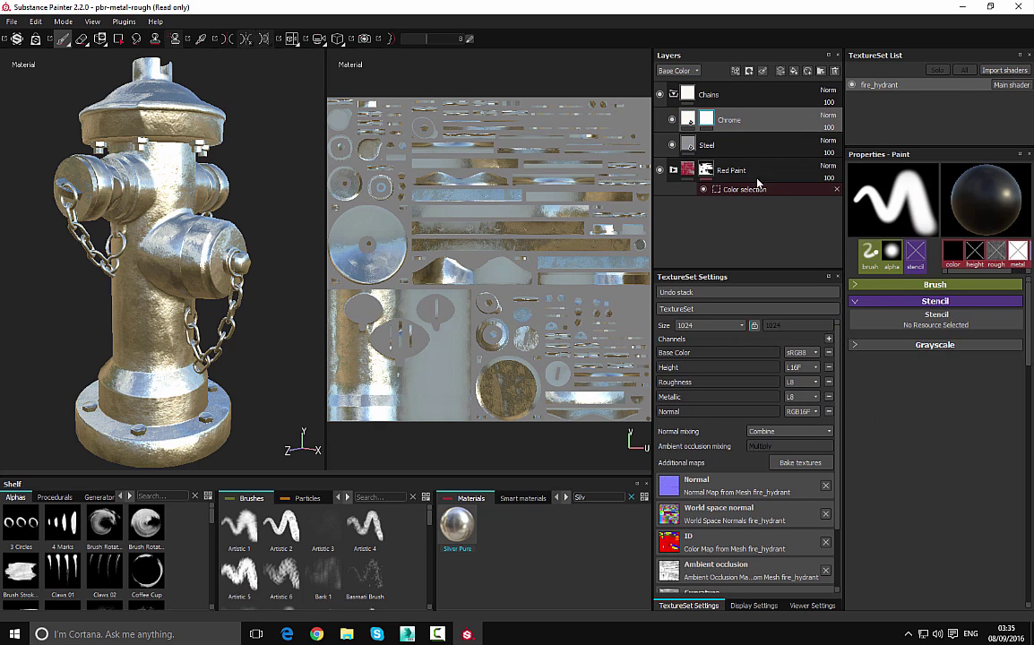
right_click(708, 123)
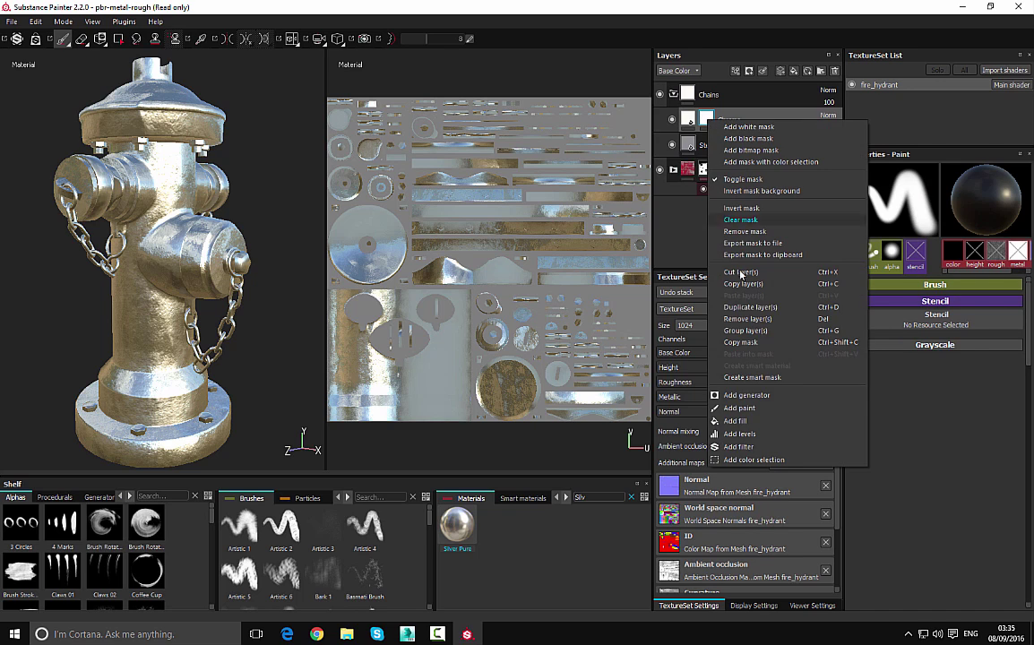
click(761, 396)
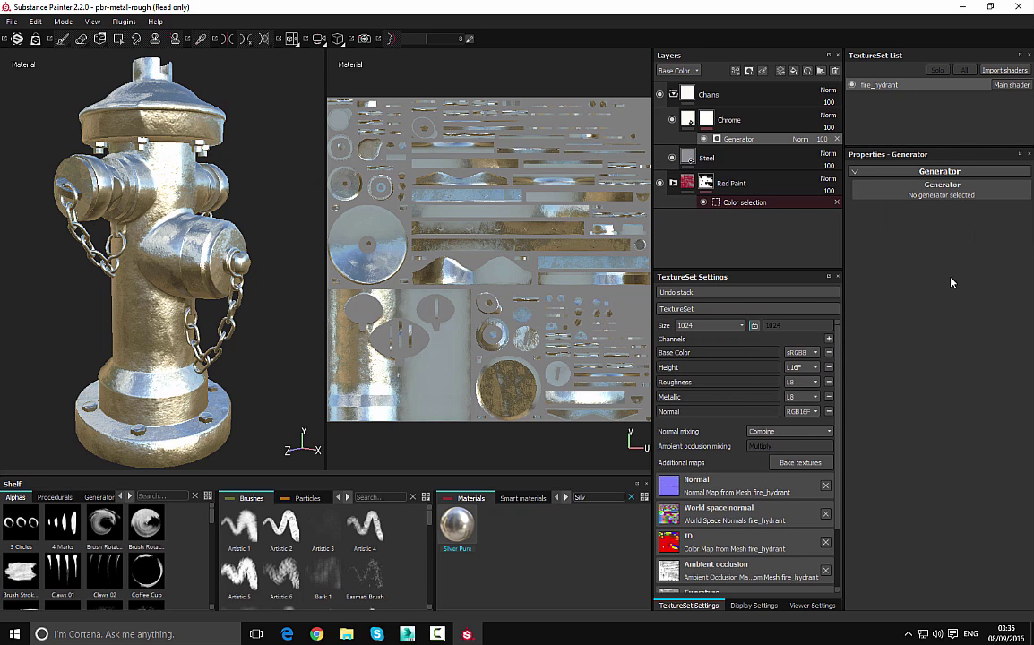
click(921, 190)
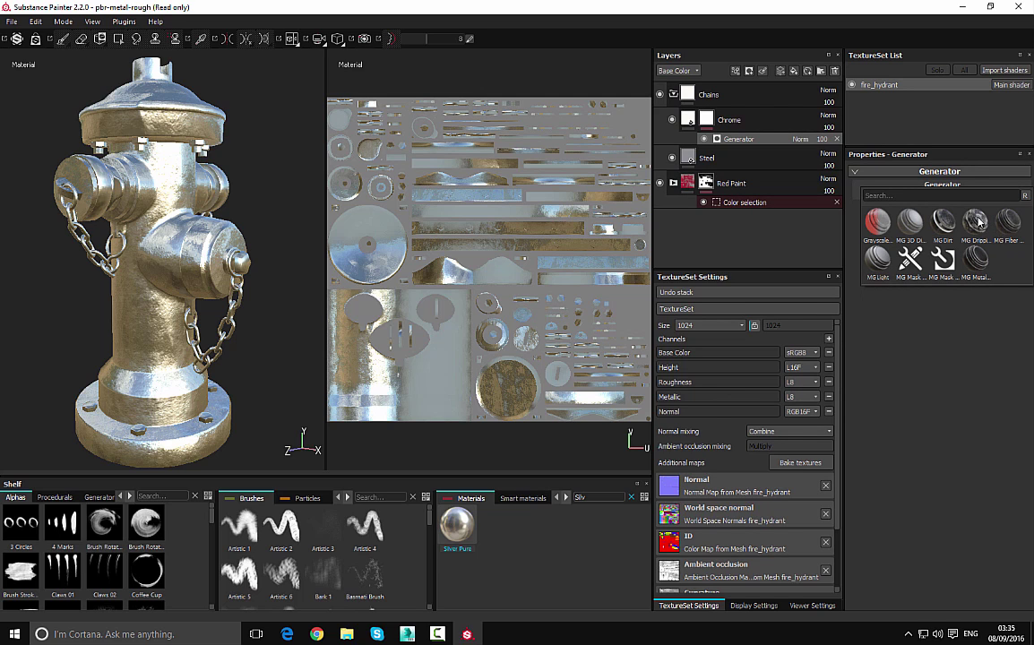
click(910, 265)
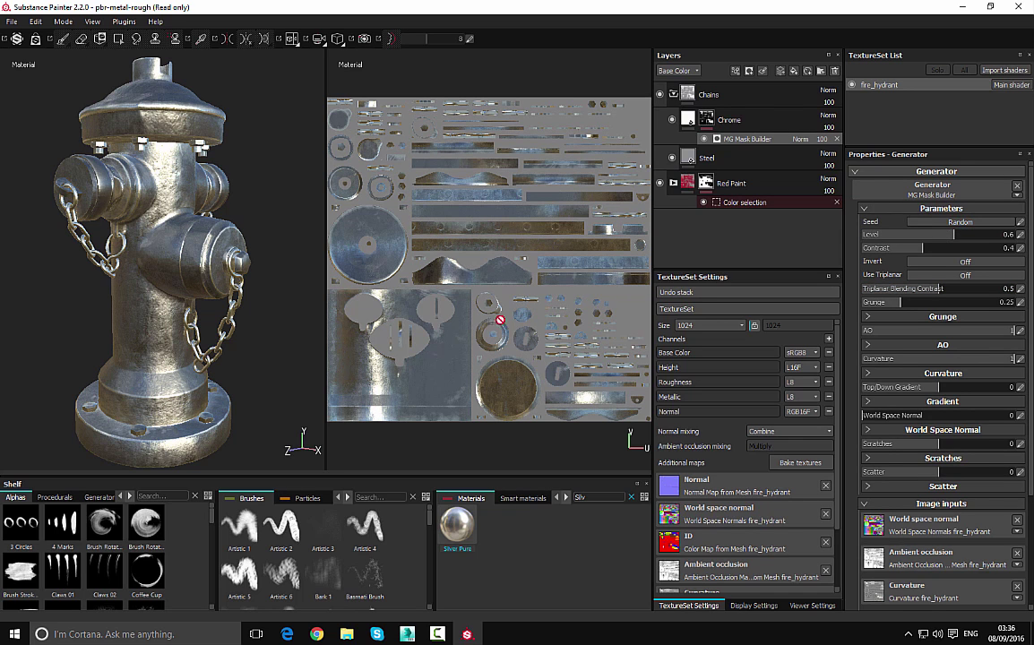
Set the Chrome mask generator's level to 0.87 and contrast to 0.28, judging the effect on the chain up close
alt+drag(248, 342, 266, 342)
alt+right_drag(266, 342, 258, 619)
alt+middle_drag(287, 425, 83, 288)
alt+right_drag(148, 198, 143, 278)
alt+middle_drag(68, 139, 192, 267)
mouse_move(207, 258)
alt+mouse_down()
mouse_move(146, 251)
mouse_move(168, 236)
alt+mouse_up()
mouse_move(235, 224)
alt+mouse_down()
mouse_move(205, 214)
mouse_move(254, 215)
alt+mouse_up()
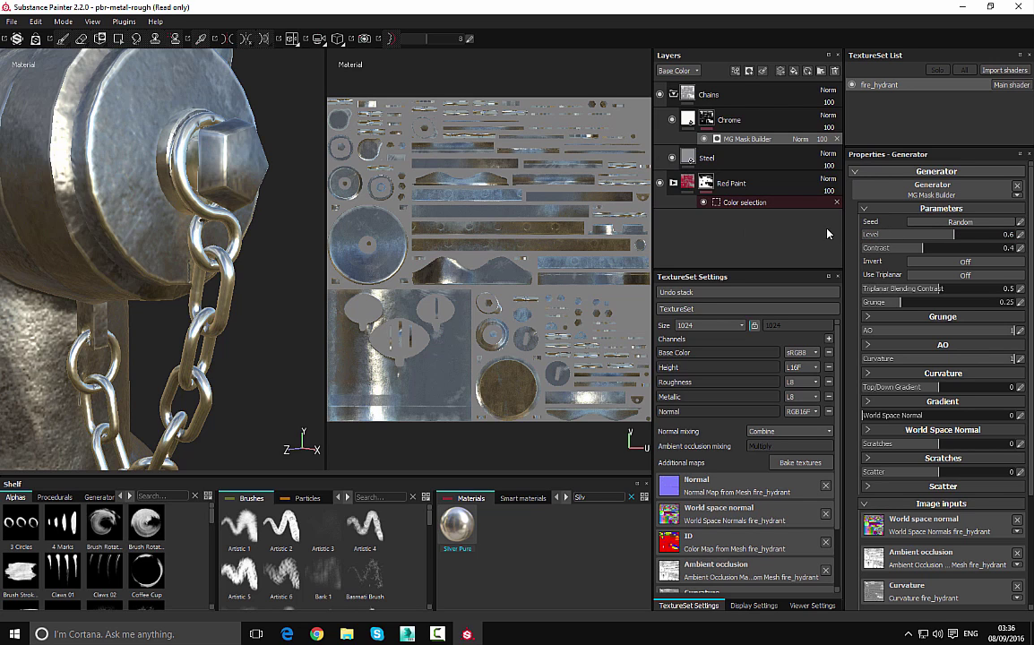
drag(956, 238, 995, 232)
drag(924, 250, 906, 248)
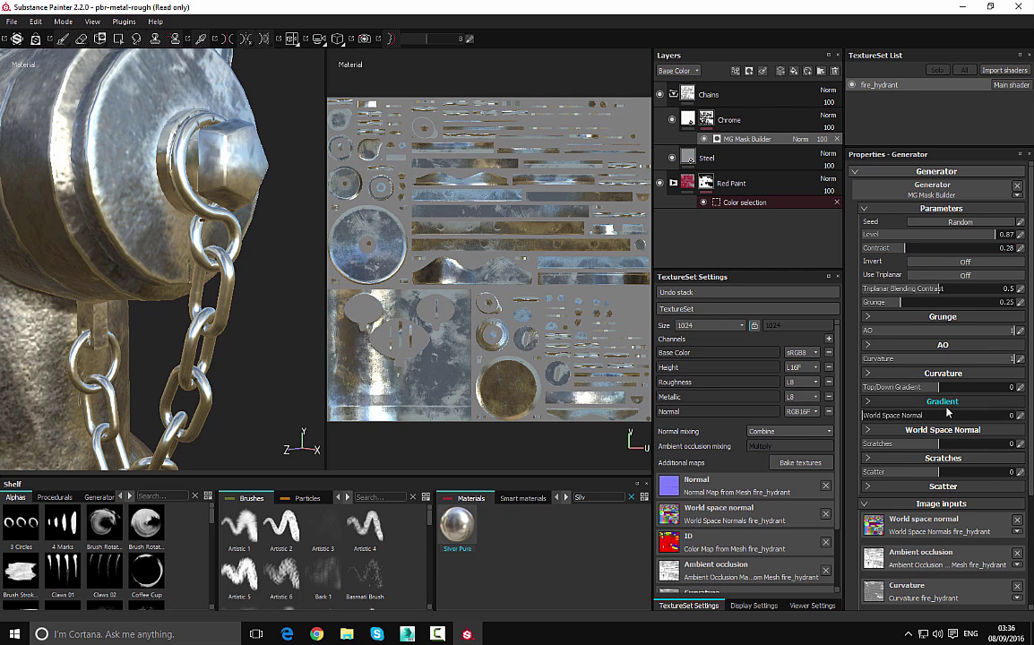
Set the Chrome mask generator's scatter to 0.04 and its grunge scale to 4
mouse_move(942, 470)
mouse_down()
mouse_move(972, 470)
mouse_move(942, 464)
mouse_up()
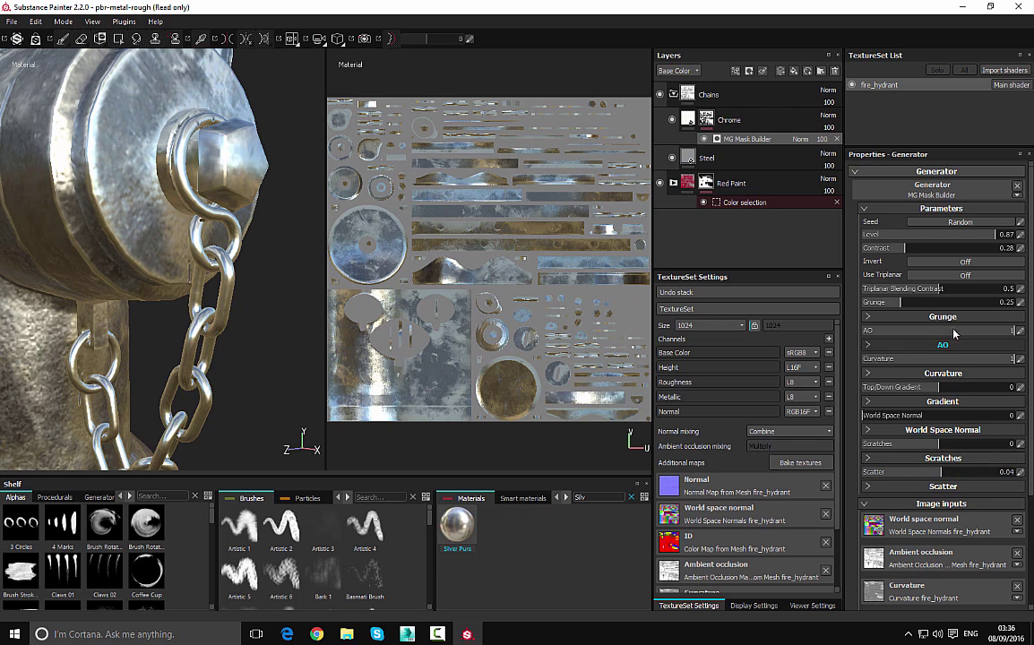
click(901, 318)
drag(897, 331, 924, 336)
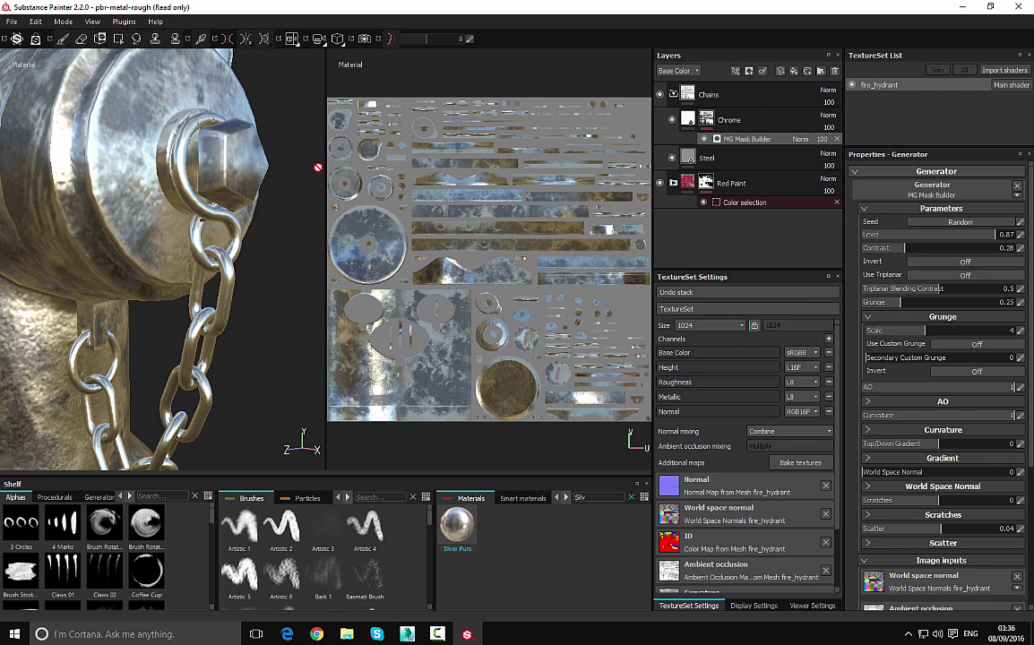
Mask the collapsed Chains folder with a color selection using the chains' yellow ID color
click(674, 97)
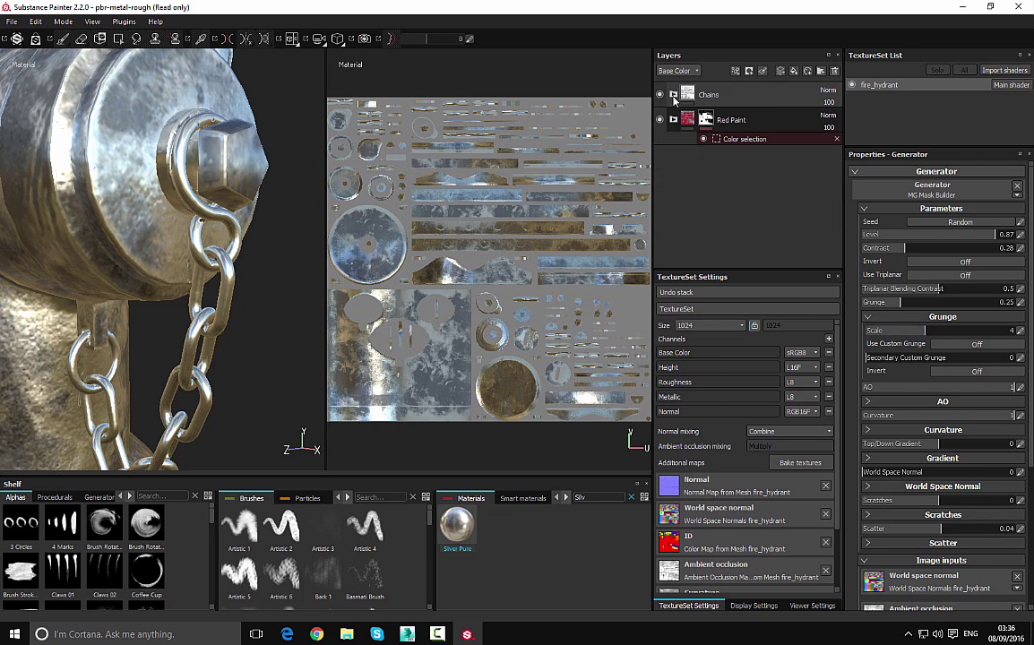
right_click(707, 93)
click(724, 99)
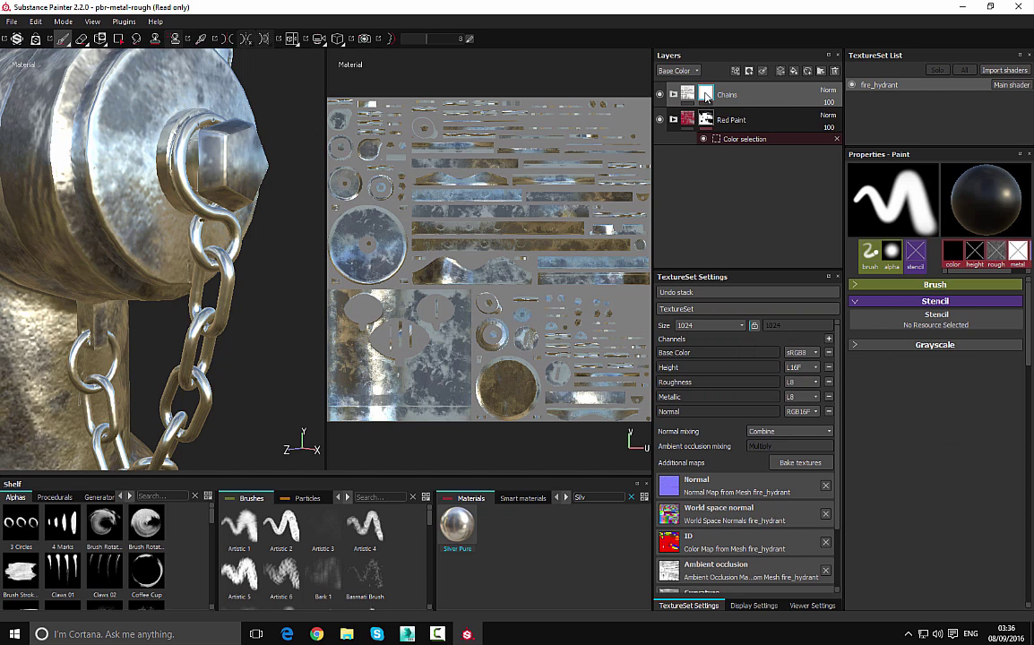
right_click(705, 96)
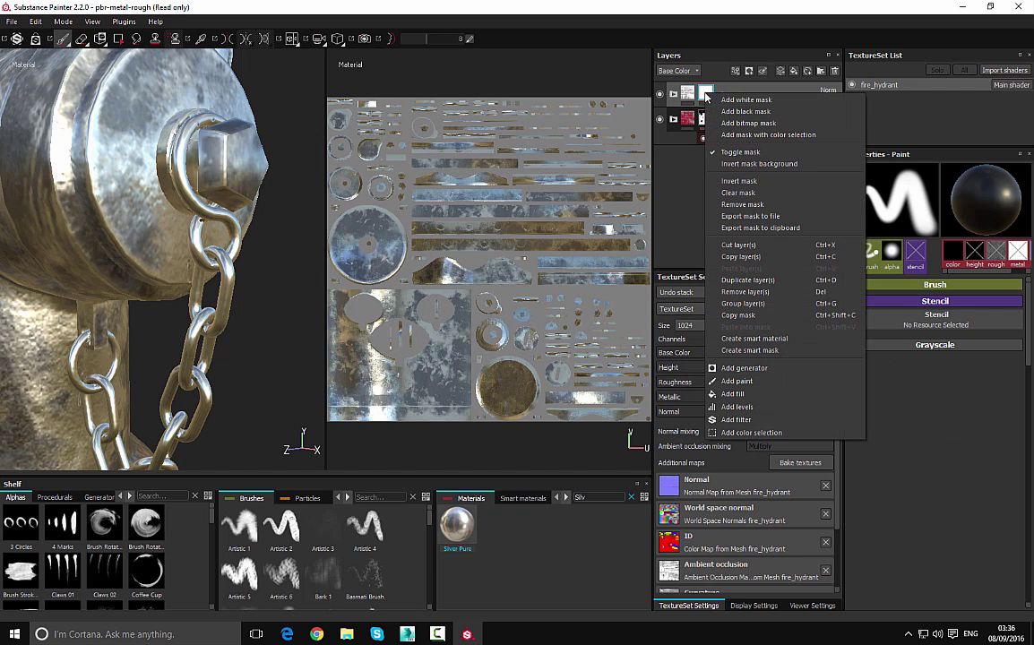
click(758, 135)
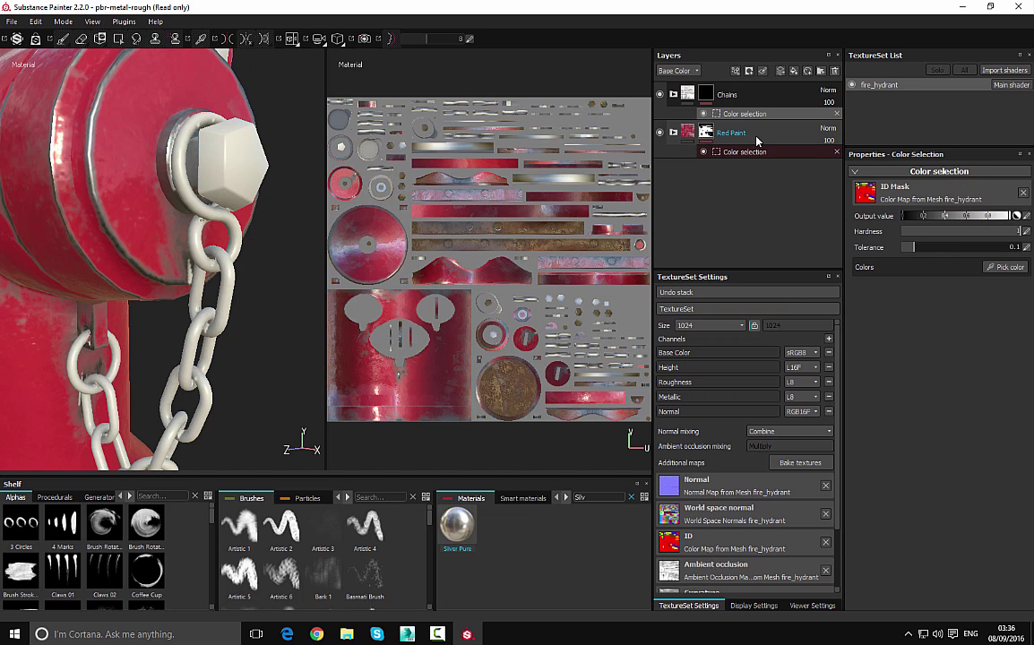
click(1008, 268)
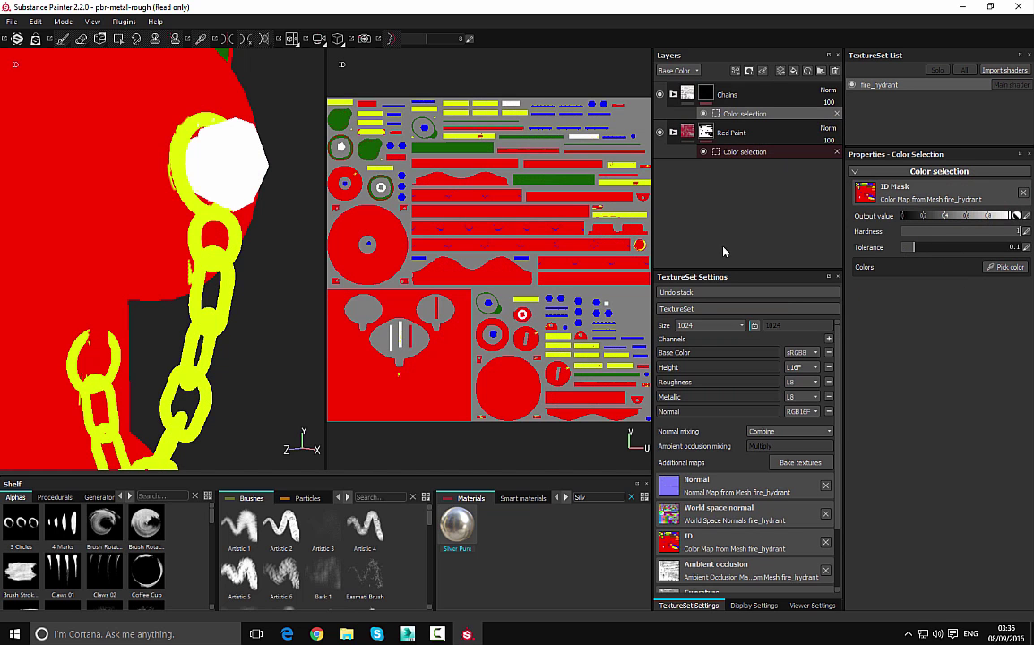
click(224, 315)
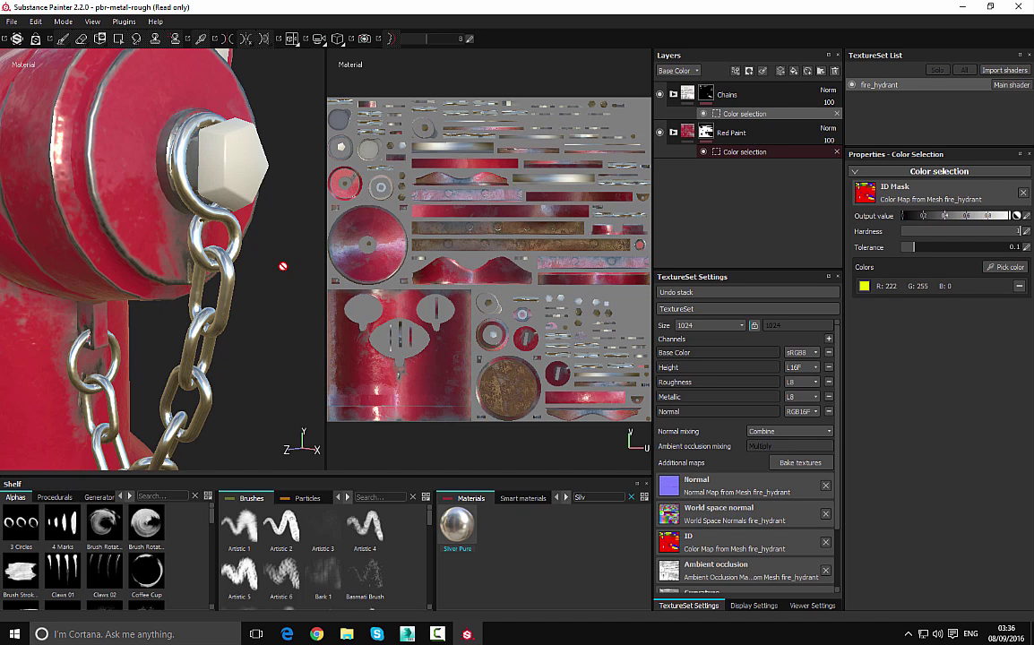
Add the bolts' blue ID color to the Chains folder's color selection mask
alt+drag(297, 257, 291, 337)
middle_drag(291, 337, 292, 117)
alt+right_drag(291, 116, 221, 88)
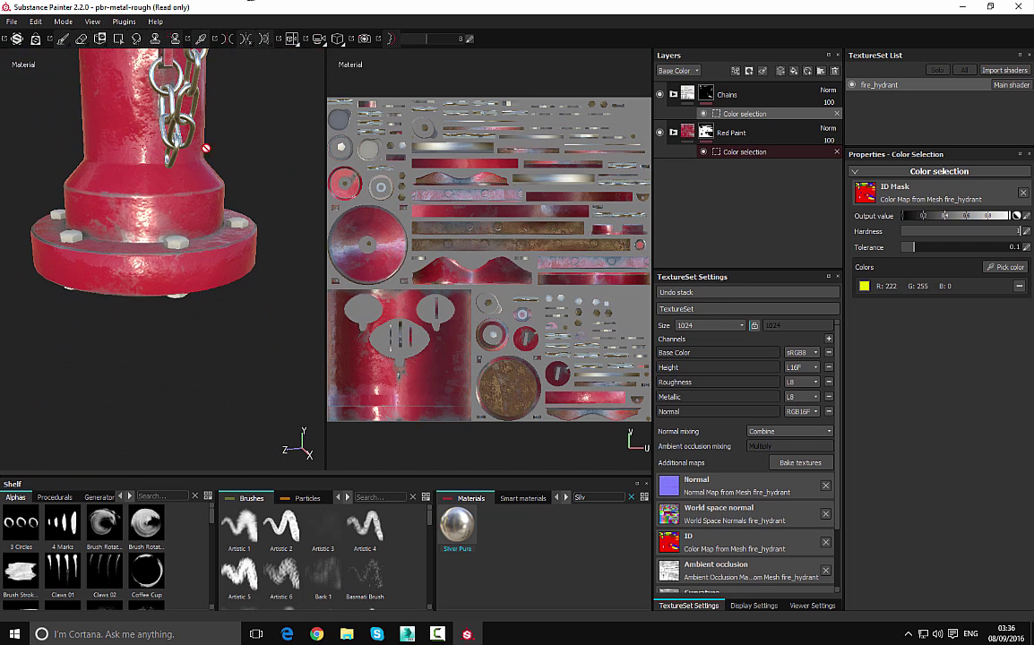
alt+middle_drag(197, 304, 206, 380)
alt+right_drag(206, 380, 191, 312)
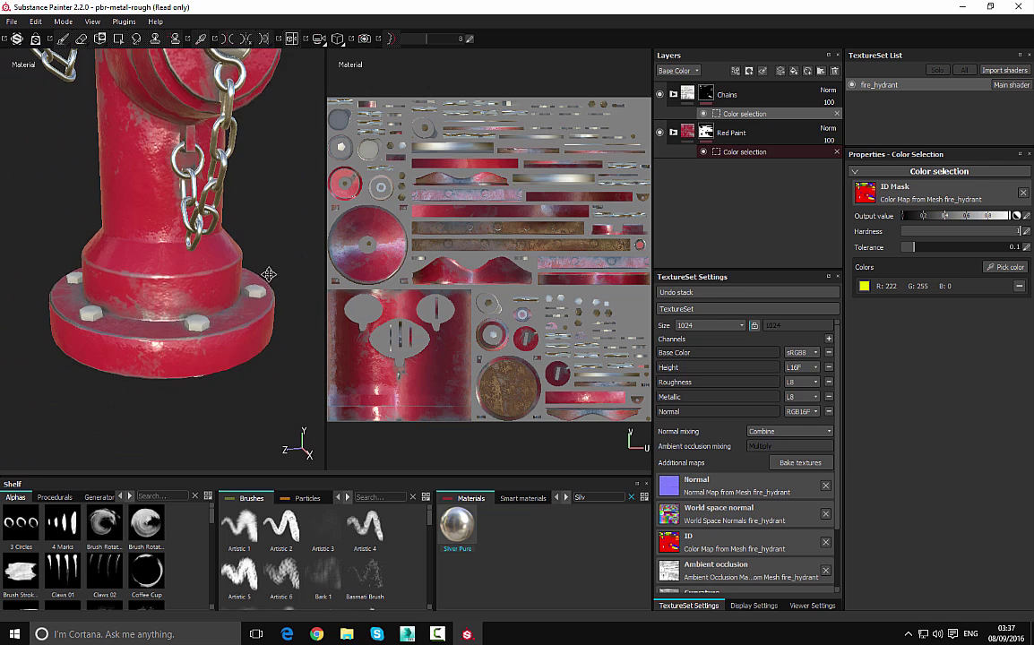
alt+middle_drag(277, 205, 289, 310)
alt+drag(294, 337, 293, 38)
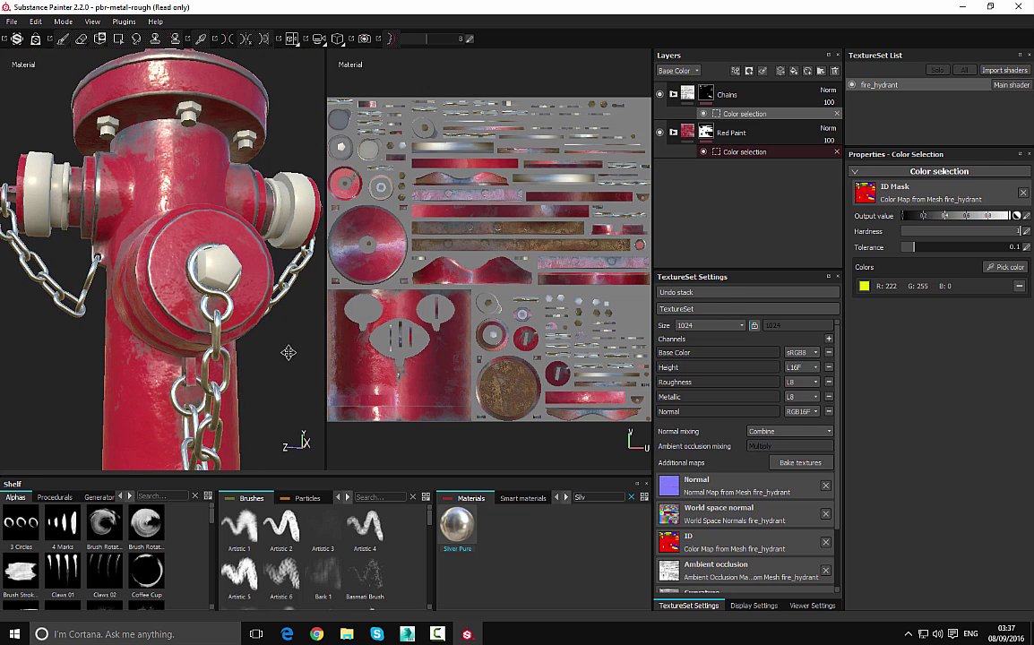
alt+middle_drag(290, 363, 280, 235)
alt+drag(284, 284, 285, 354)
alt+middle_drag(285, 353, 285, 289)
alt+right_drag(284, 254, 298, 318)
click(1006, 268)
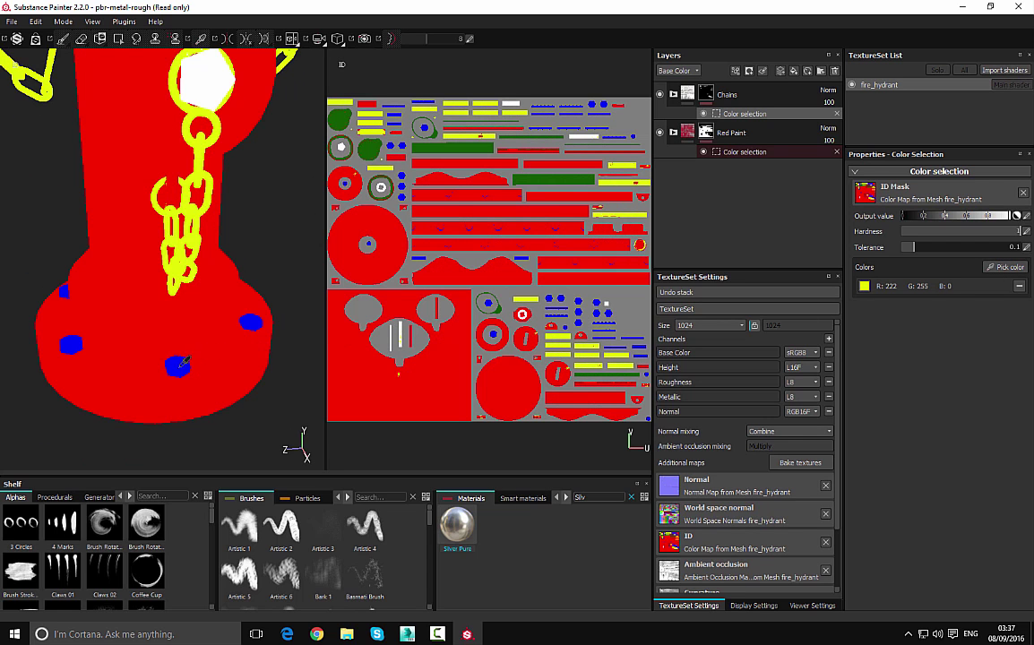
click(180, 367)
alt+middle_drag(282, 165, 272, 344)
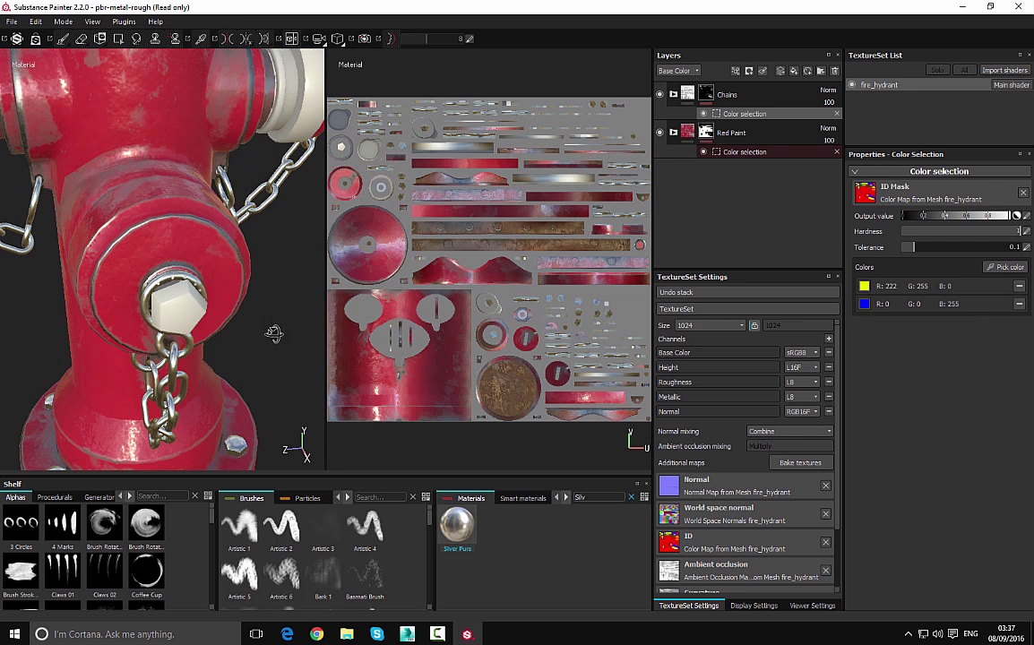
alt+drag(274, 340, 237, 234)
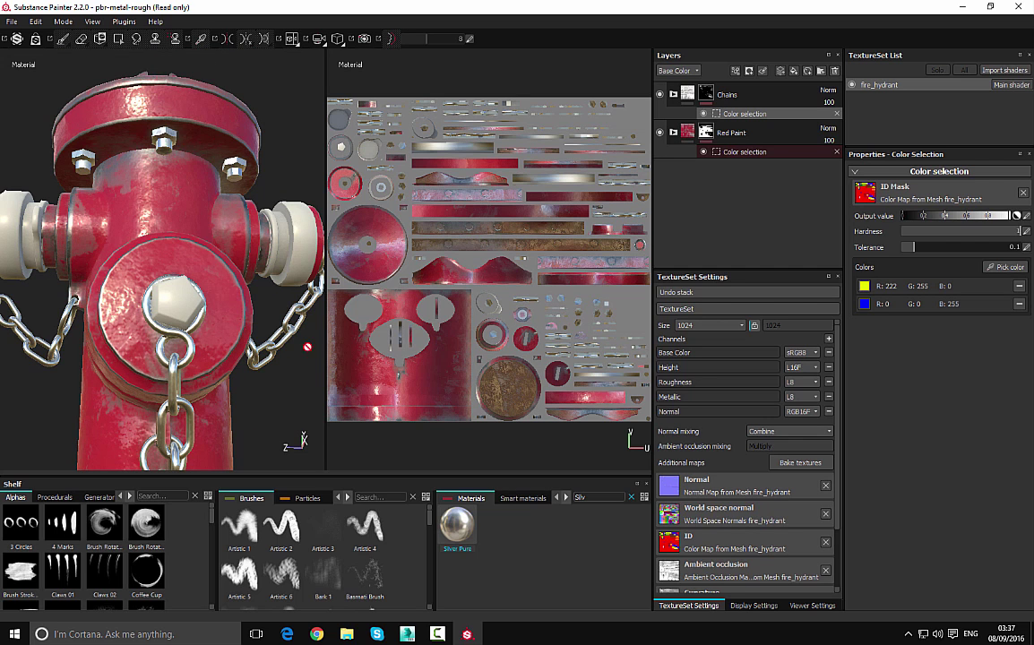
Examine the chains, the base bolts and the whole hydrant with the Chains folder's mask applied
alt+drag(308, 386, 307, 438)
alt+middle_drag(284, 390, 270, 193)
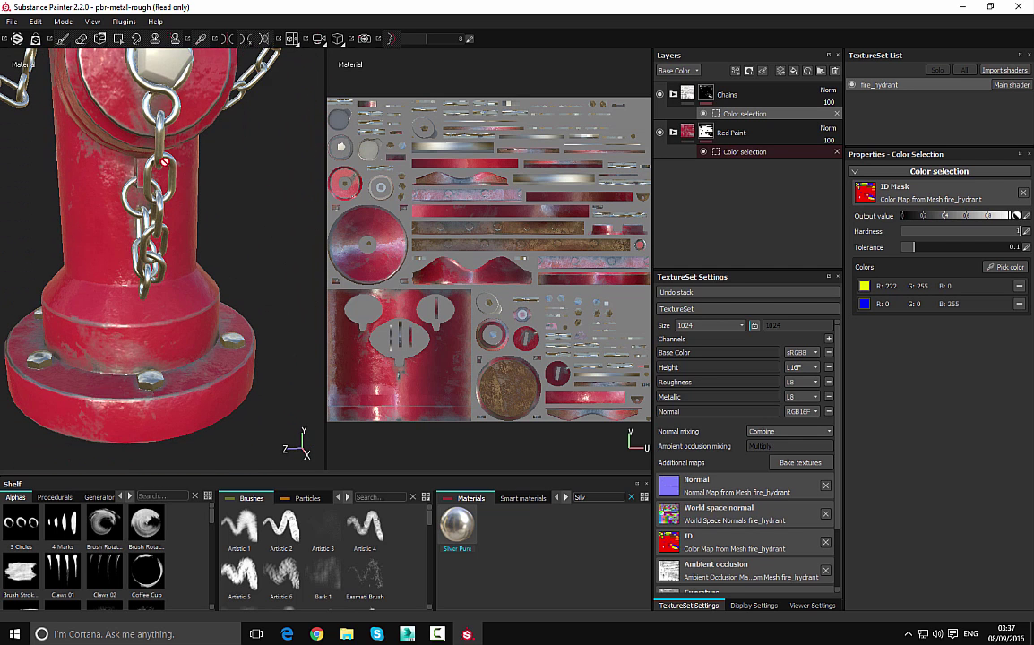
alt+drag(263, 223, 274, 210)
alt+middle_drag(274, 208, 284, 255)
alt+right_drag(284, 256, 240, 130)
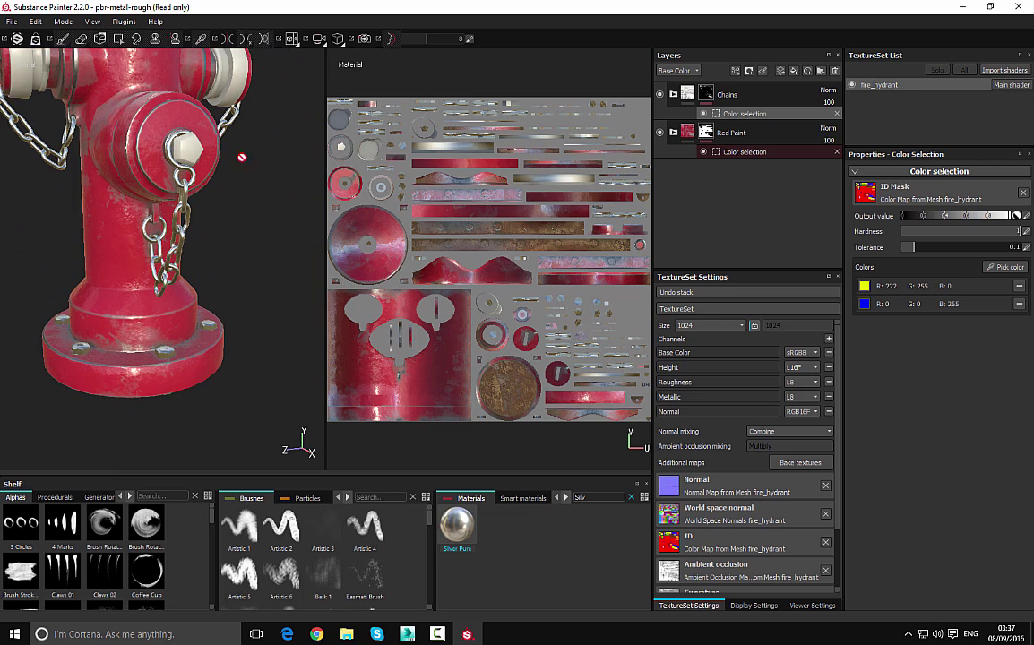
alt+right_drag(242, 221, 239, 185)
alt+middle_drag(239, 185, 265, 266)
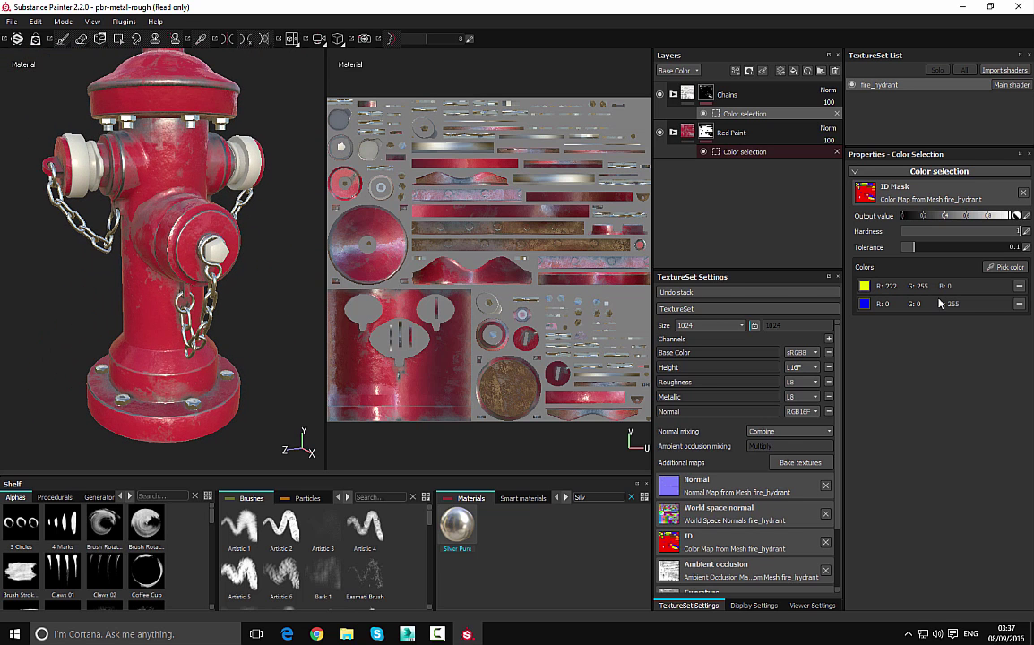
Remove the blue ID color from the Chains folder's color selection and pick it again from a base bolt
click(1020, 307)
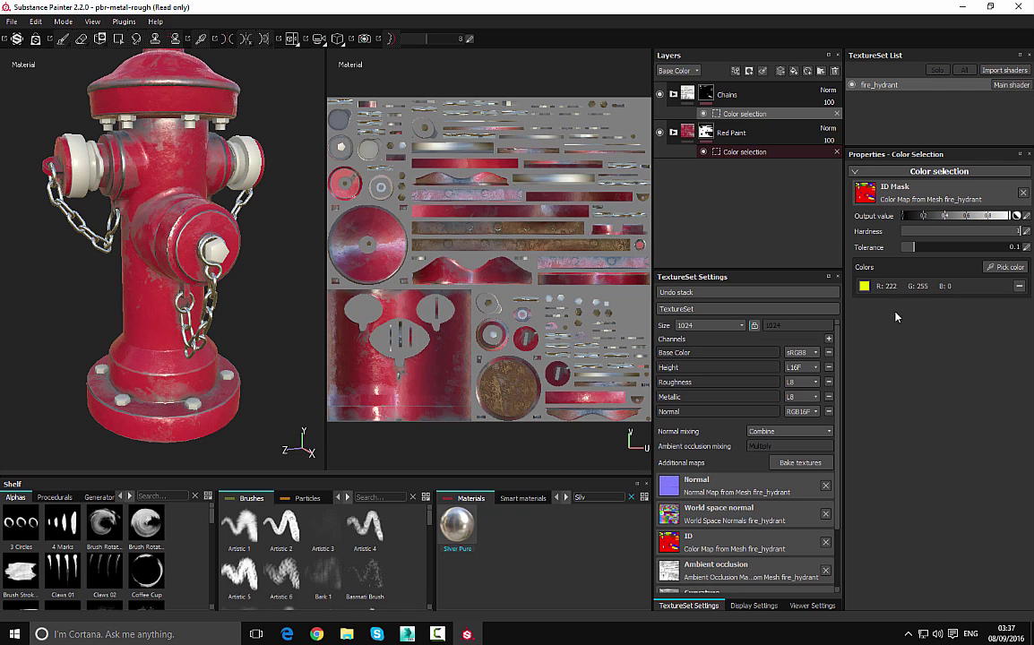
click(1006, 267)
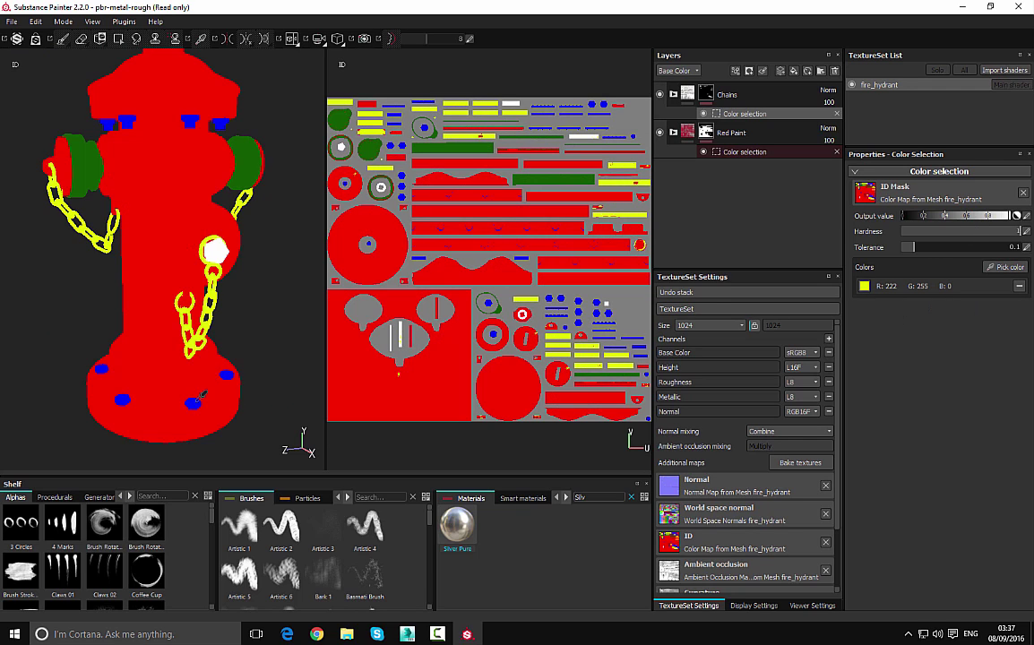
click(195, 401)
Inspect the steel-and-chrome finish on the hydrant's bolts up close, ending at the base flange
alt+drag(289, 320, 261, 346)
alt+right_drag(261, 346, 251, 495)
alt+middle_drag(259, 285, 265, 88)
alt+drag(279, 309, 233, 351)
alt+right_drag(231, 279, 191, 253)
alt+middle_drag(194, 236, 243, 273)
alt+drag(267, 258, 303, 198)
alt+right_drag(234, 196, 217, 498)
alt+drag(259, 260, 409, 261)
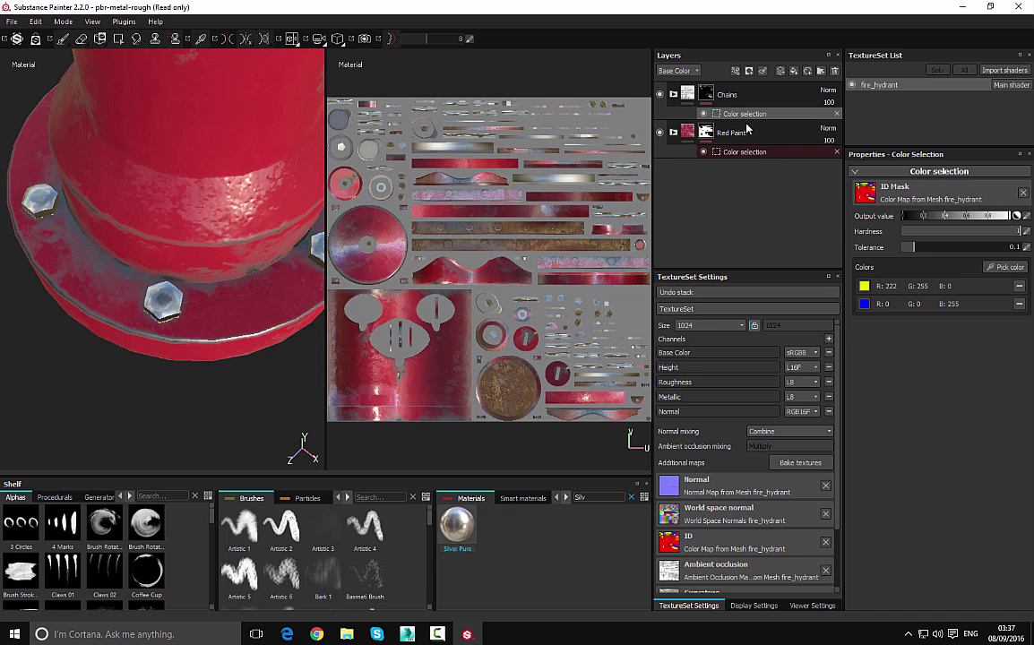
Set the Chrome layer's MG Mask Builder level to 0.41, scatter to 0.22 and grunge scale to 9
click(674, 96)
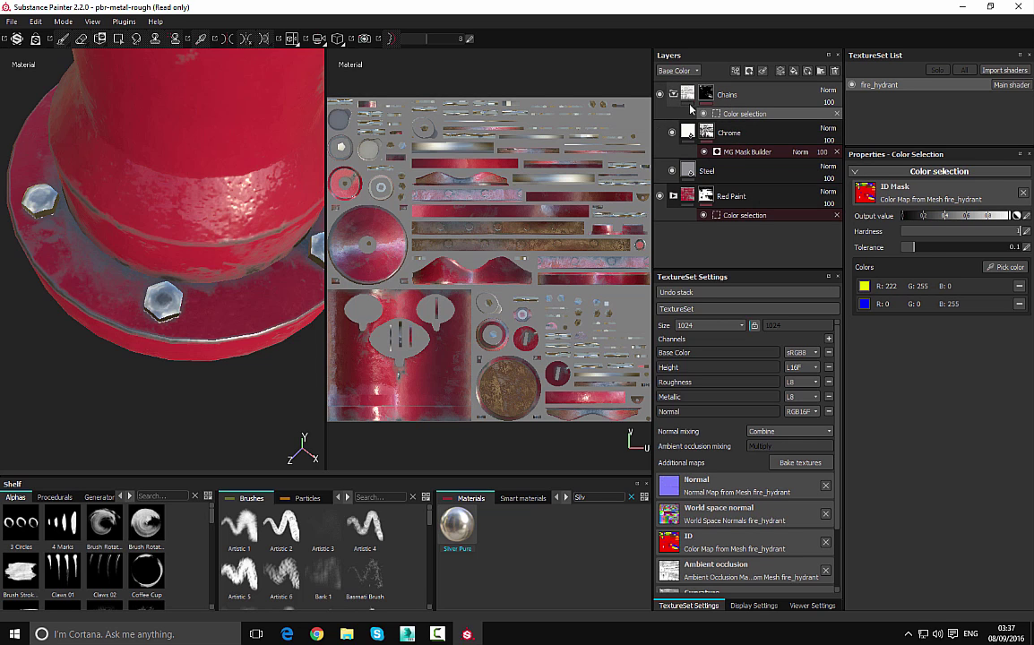
click(740, 154)
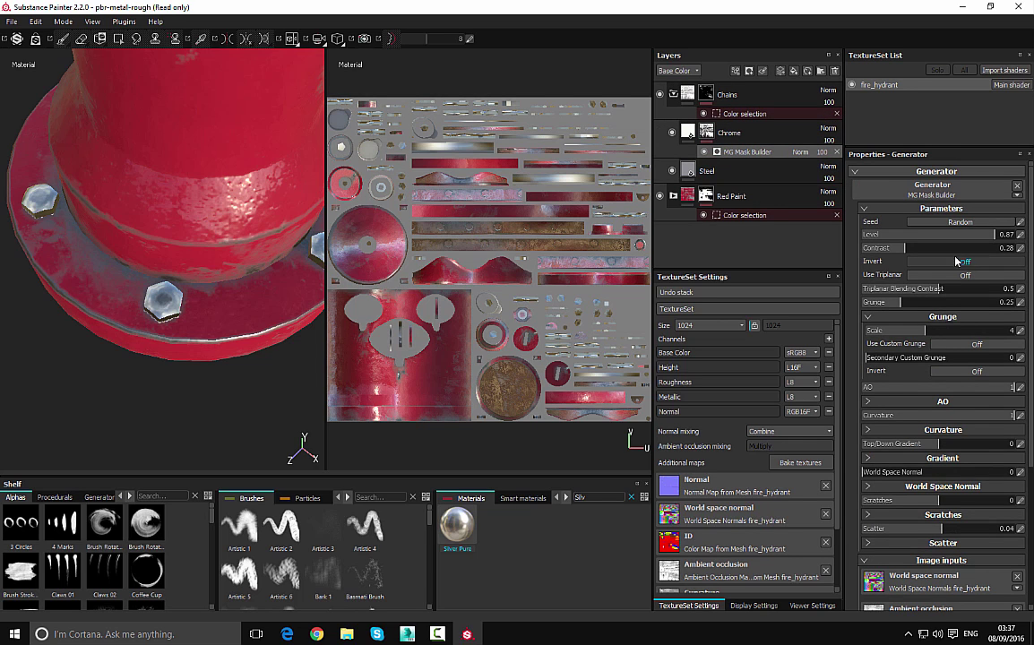
drag(992, 237, 926, 246)
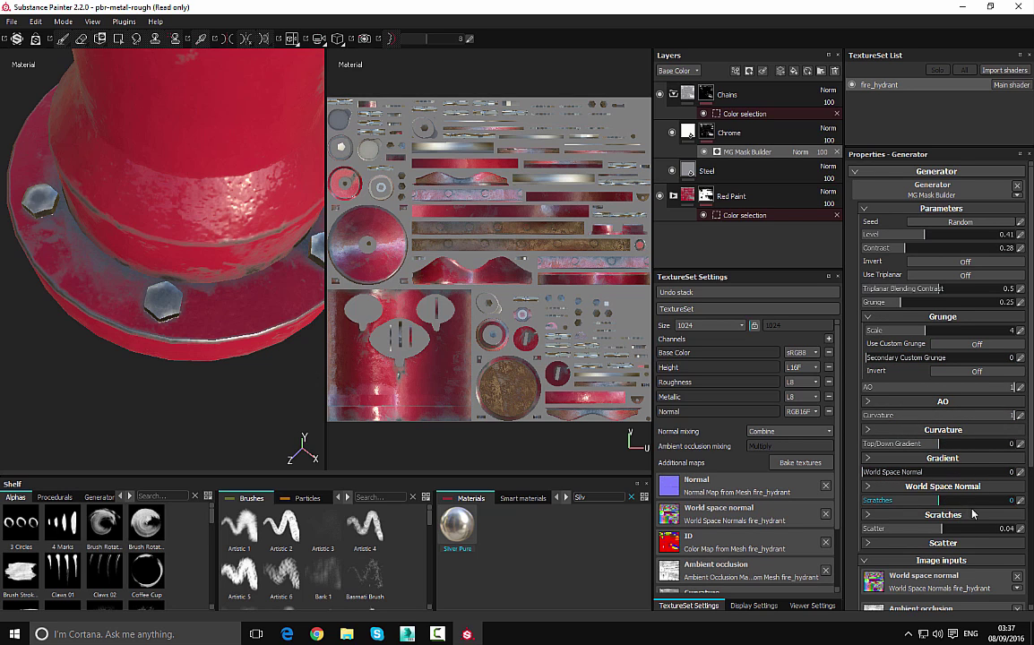
mouse_move(950, 531)
mouse_down()
mouse_move(1020, 529)
mouse_move(895, 528)
mouse_move(956, 519)
mouse_up()
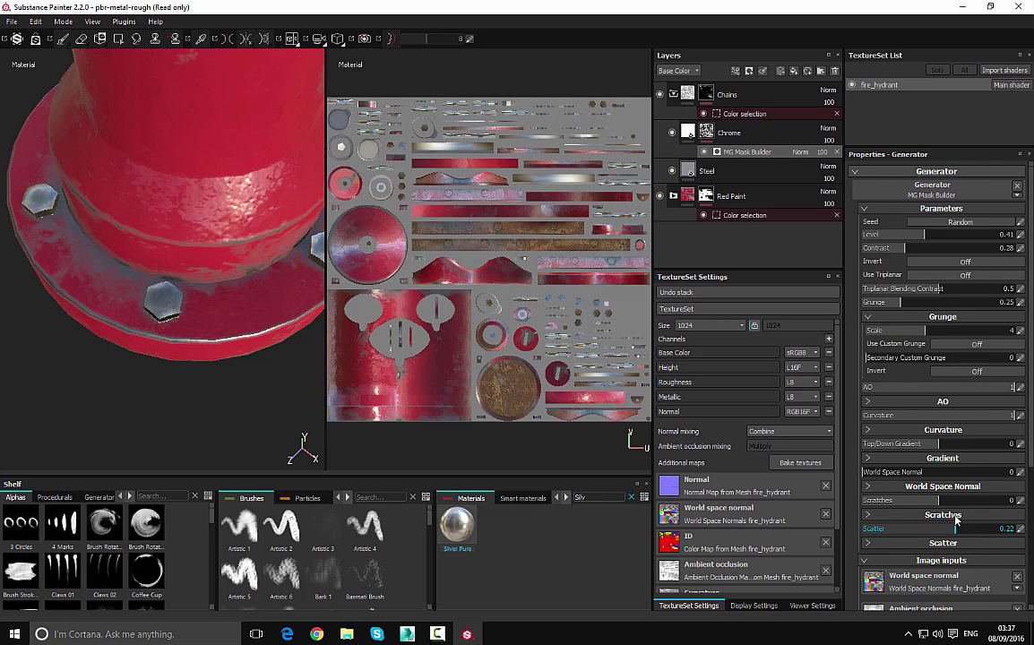
drag(933, 334, 1013, 331)
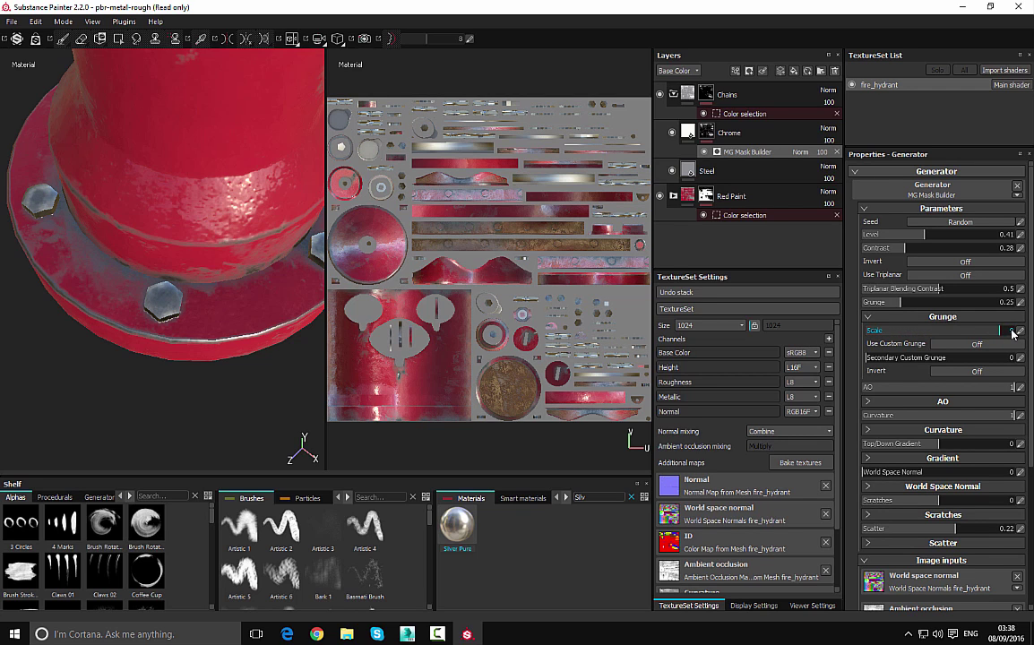
Examine the adjusted chrome wear on the base bolts and chains, up close and on the whole hydrant
alt+drag(275, 391, 207, 189)
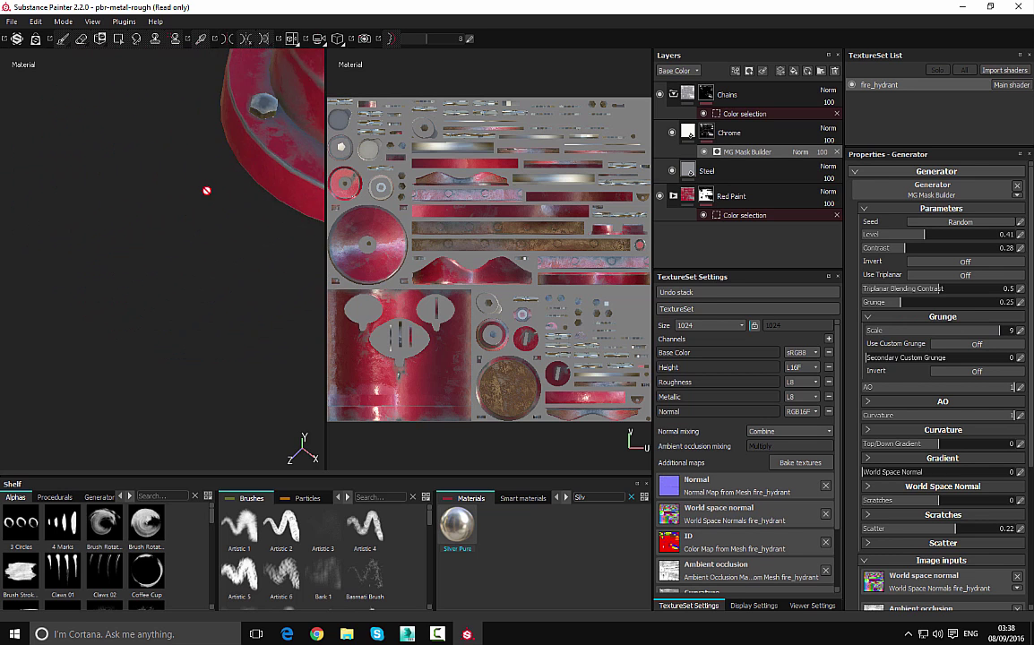
alt+middle_drag(66, 318, 14, 392)
alt+drag(179, 386, 203, 289)
alt+middle_drag(144, 341, 41, 464)
alt+drag(117, 286, 109, 264)
mouse_move(72, 313)
alt+right_down()
mouse_move(65, 6)
mouse_move(53, 226)
mouse_move(72, 160)
alt+right_up()
alt+right_drag(305, 364, 269, 214)
alt+drag(274, 255, 216, 251)
alt+middle_drag(270, 264, 280, 267)
alt+drag(284, 288, 293, 256)
alt+middle_drag(262, 283, 240, 261)
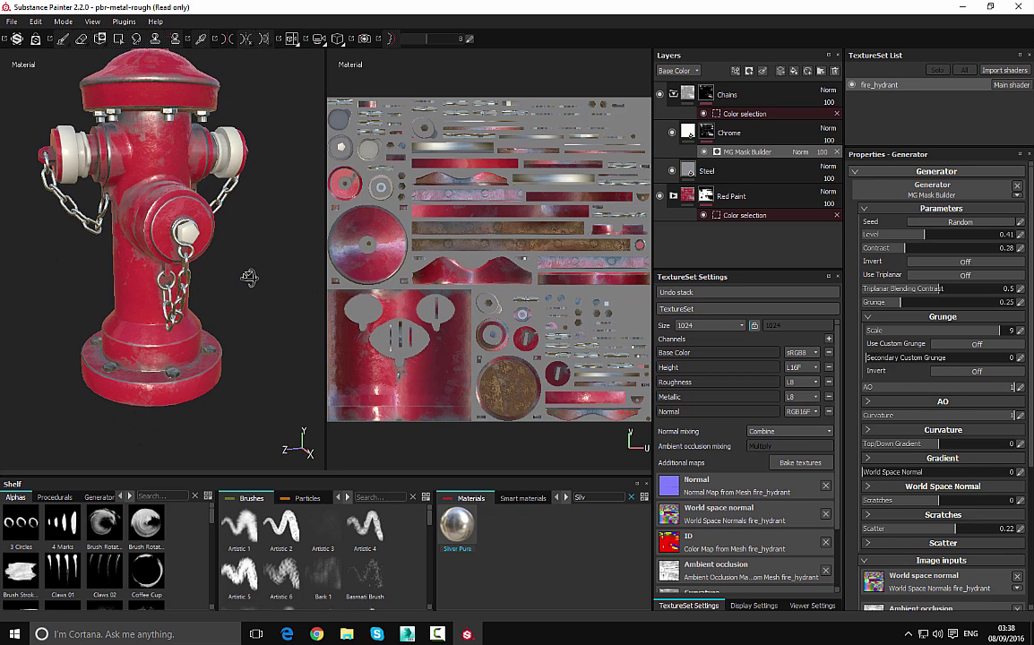
alt+drag(250, 279, 264, 283)
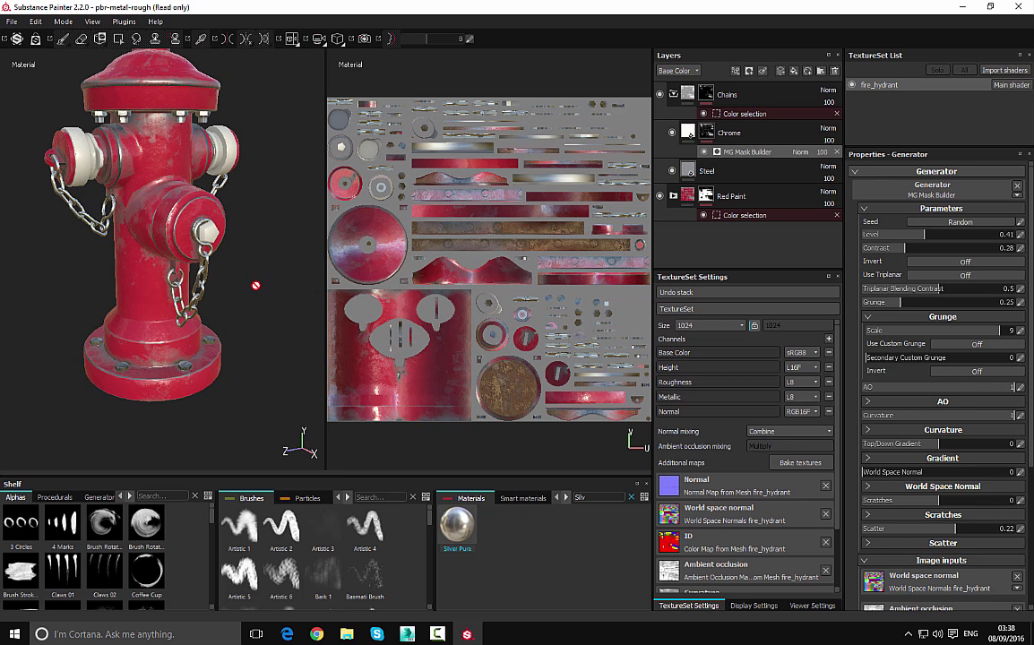
Add the front nut's white ID color to the Red Paint folder's color selection mask and check the result
click(740, 197)
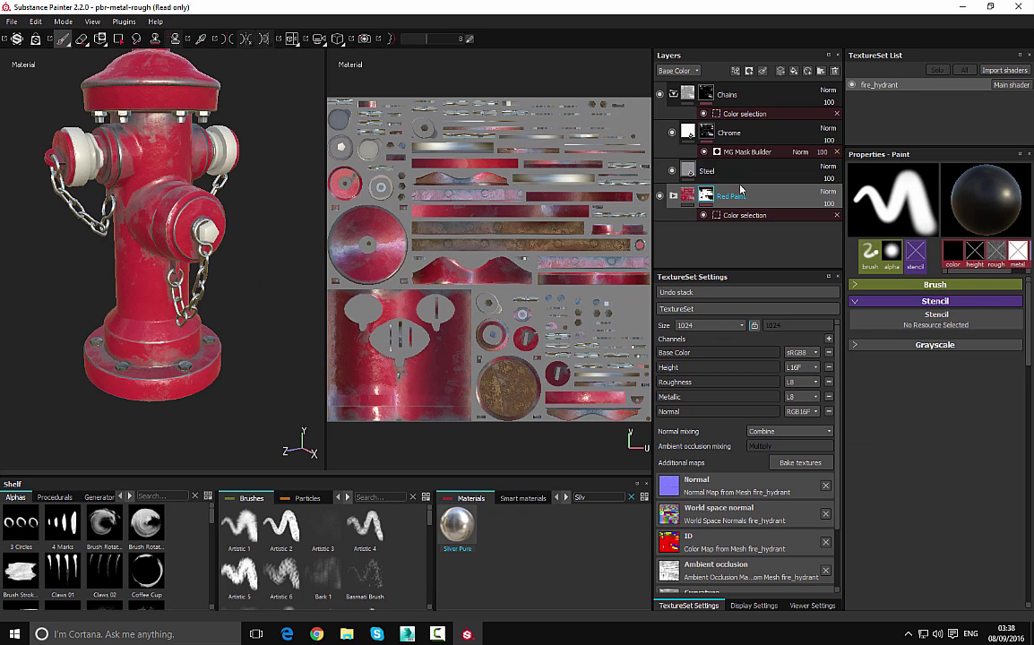
click(674, 197)
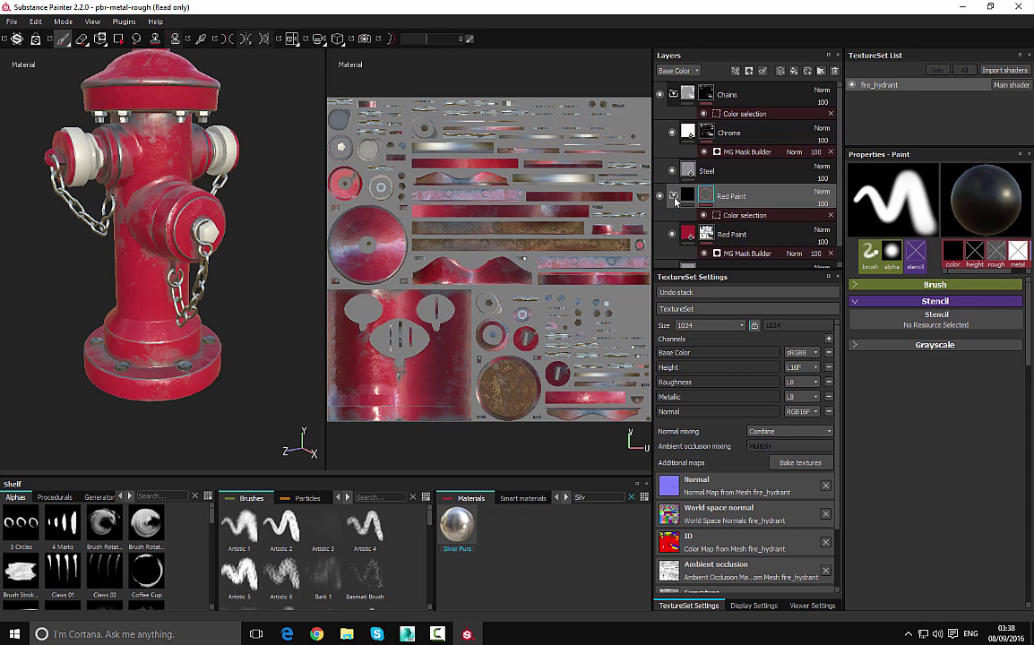
click(773, 216)
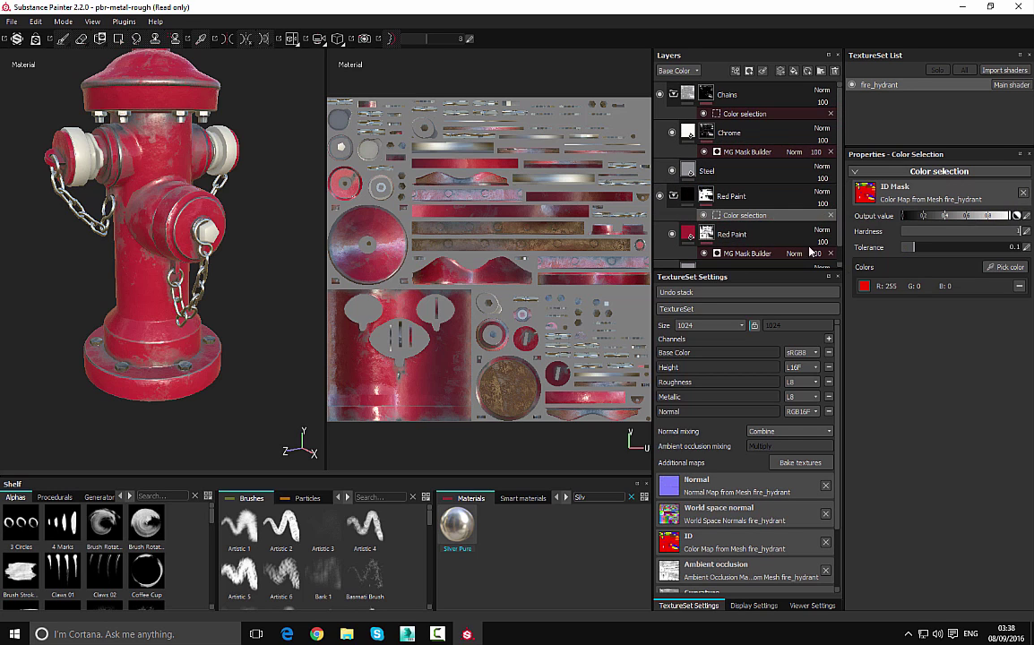
click(1005, 267)
click(212, 232)
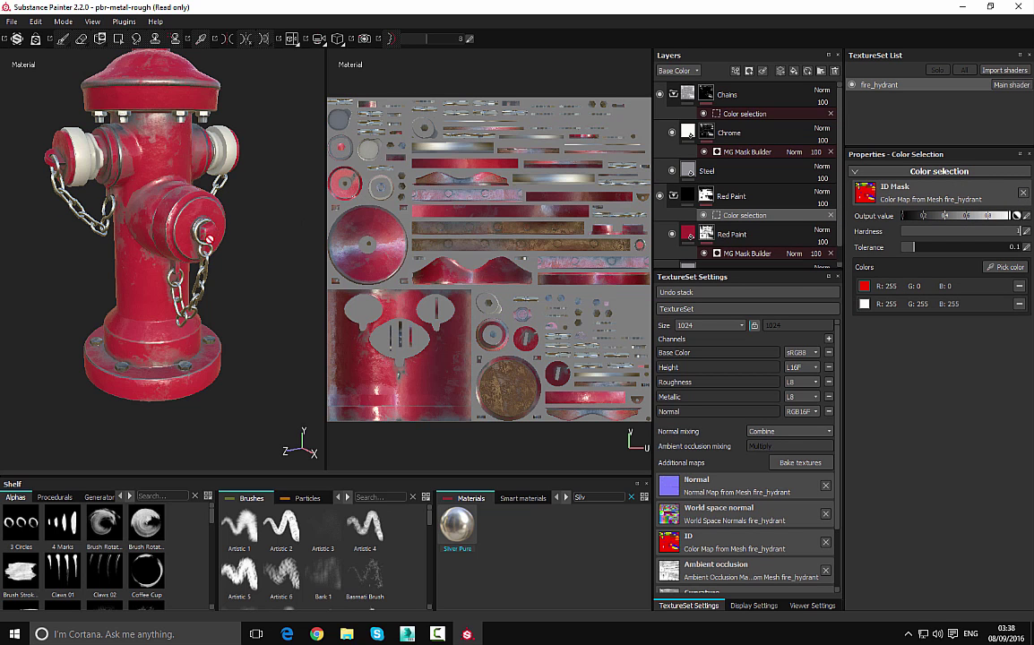
mouse_move(238, 298)
alt+mouse_down()
mouse_move(282, 295)
mouse_move(136, 313)
mouse_move(222, 308)
alt+mouse_up()
alt+middle_drag(223, 307, 240, 372)
alt+drag(258, 309, 231, 249)
alt+right_drag(234, 208, 249, 365)
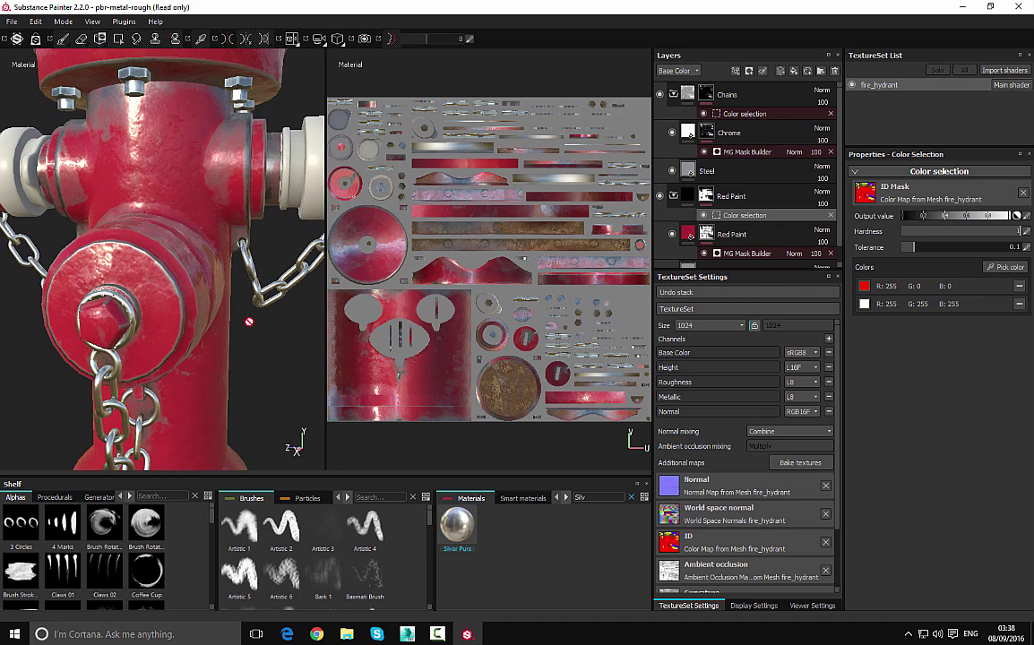
alt+middle_drag(275, 253, 147, 348)
alt+drag(154, 333, 175, 316)
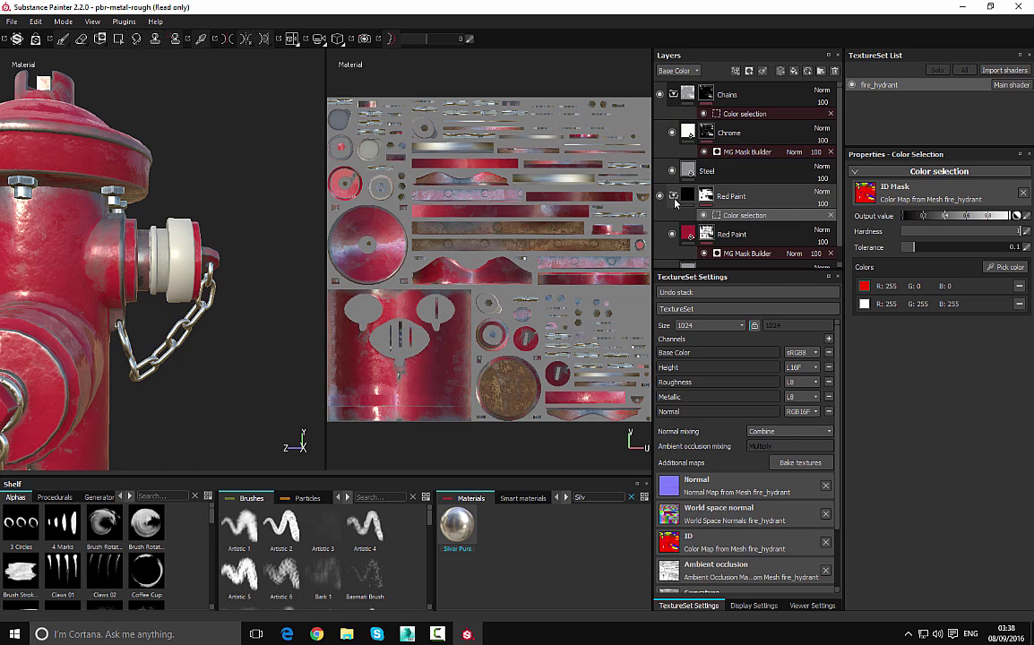
Create a folder named Metal above the collapsed Chains folder and add a fill layer above it
click(674, 196)
click(674, 95)
click(737, 99)
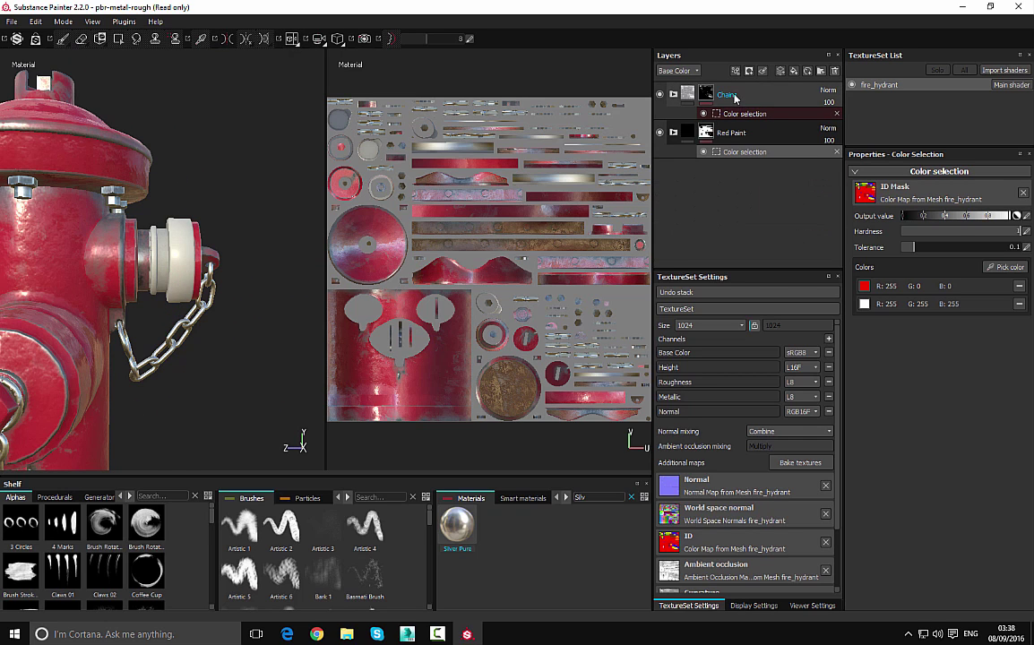
click(821, 72)
double_click(713, 95)
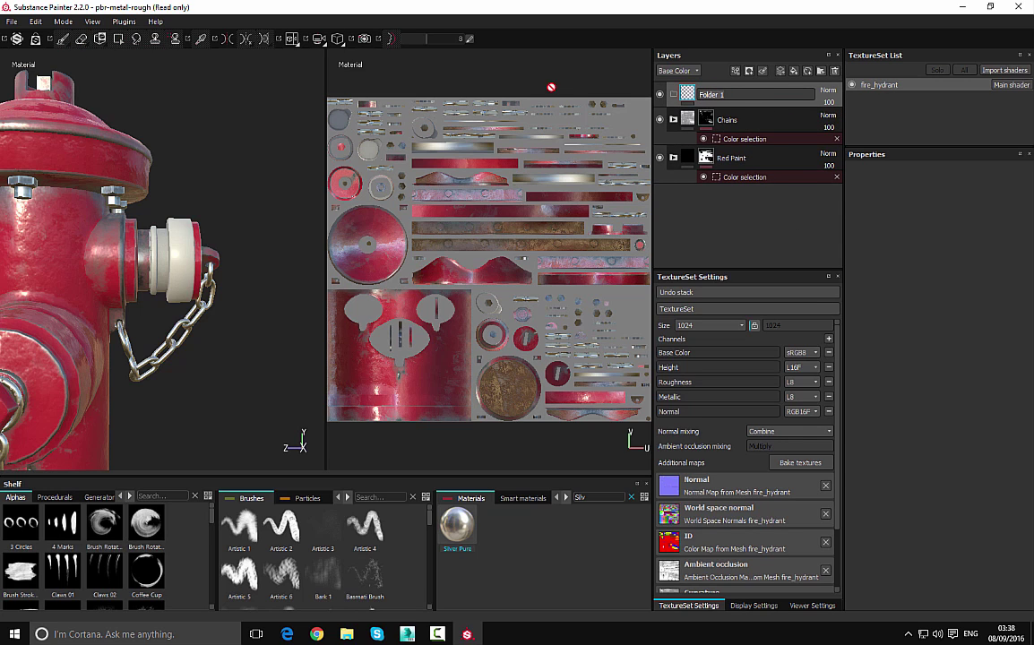
text(Meta)
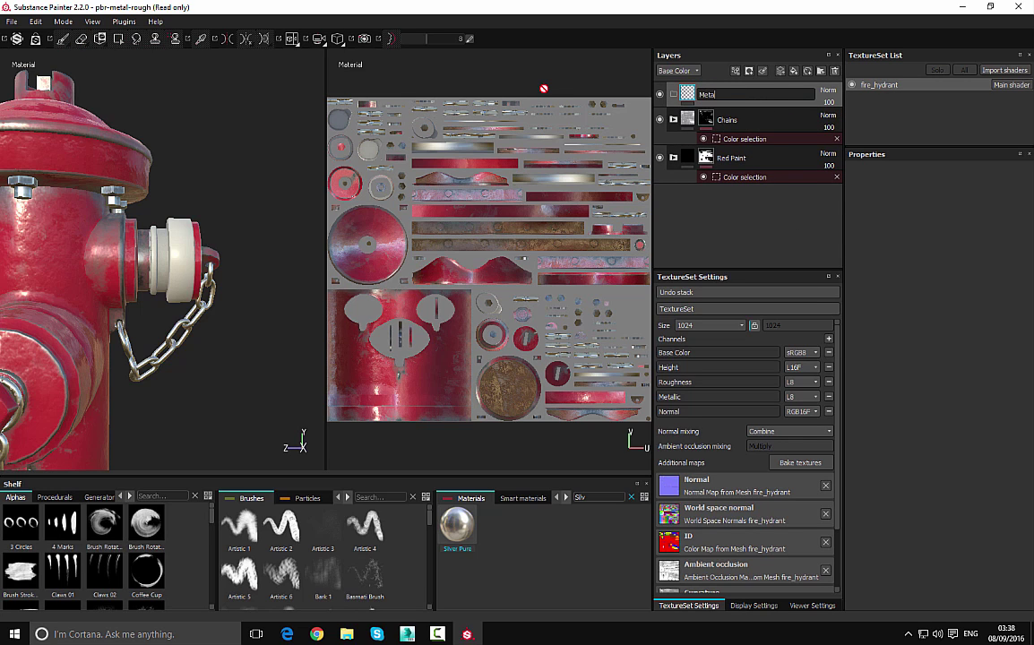
key(Return)
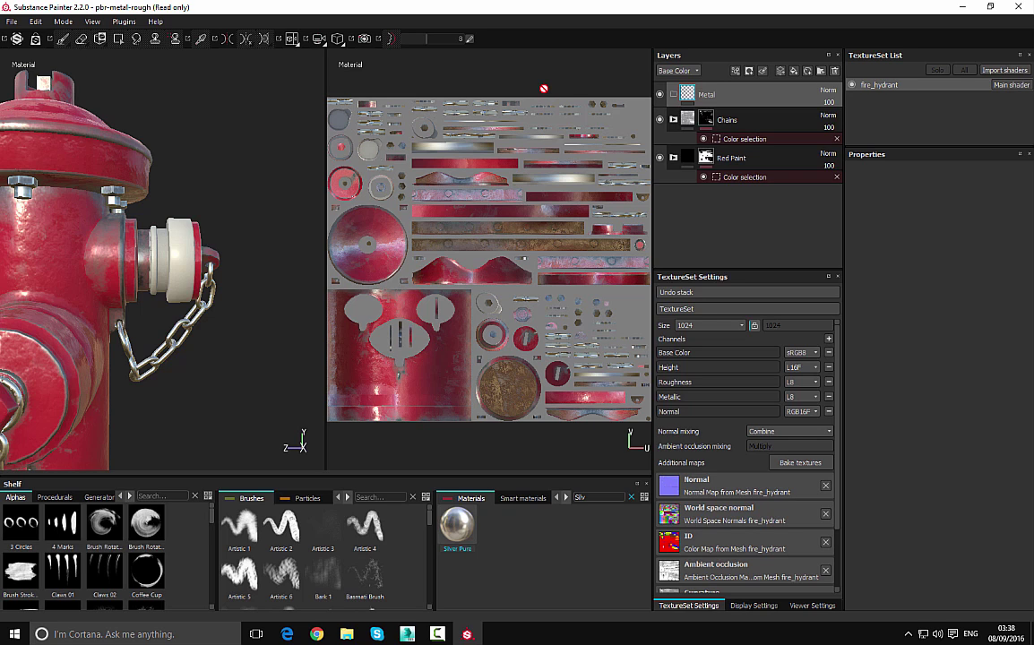
right_click(707, 99)
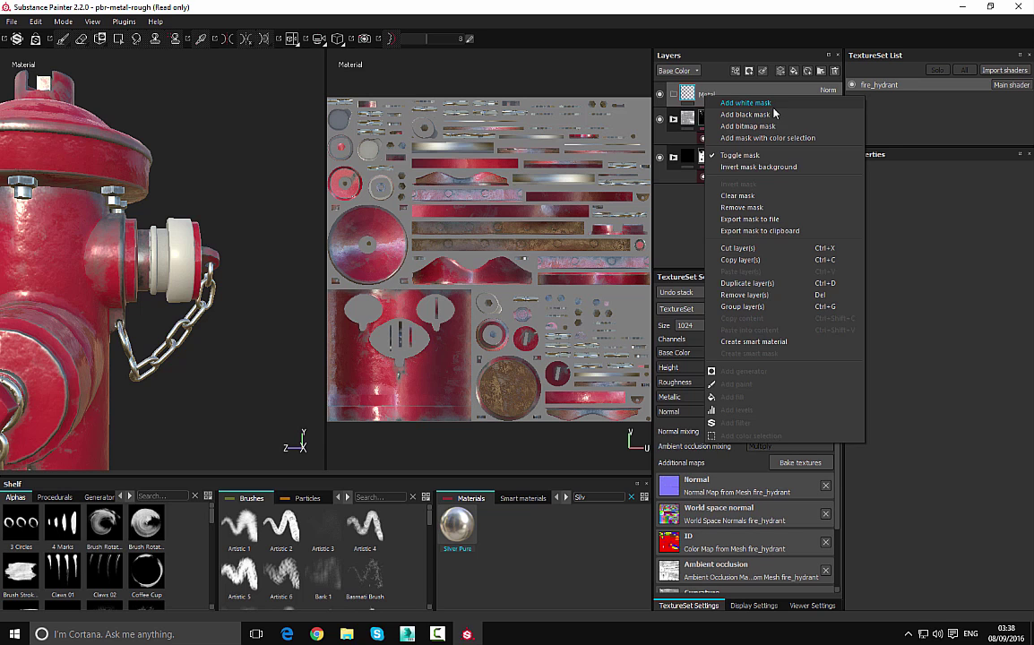
click(706, 90)
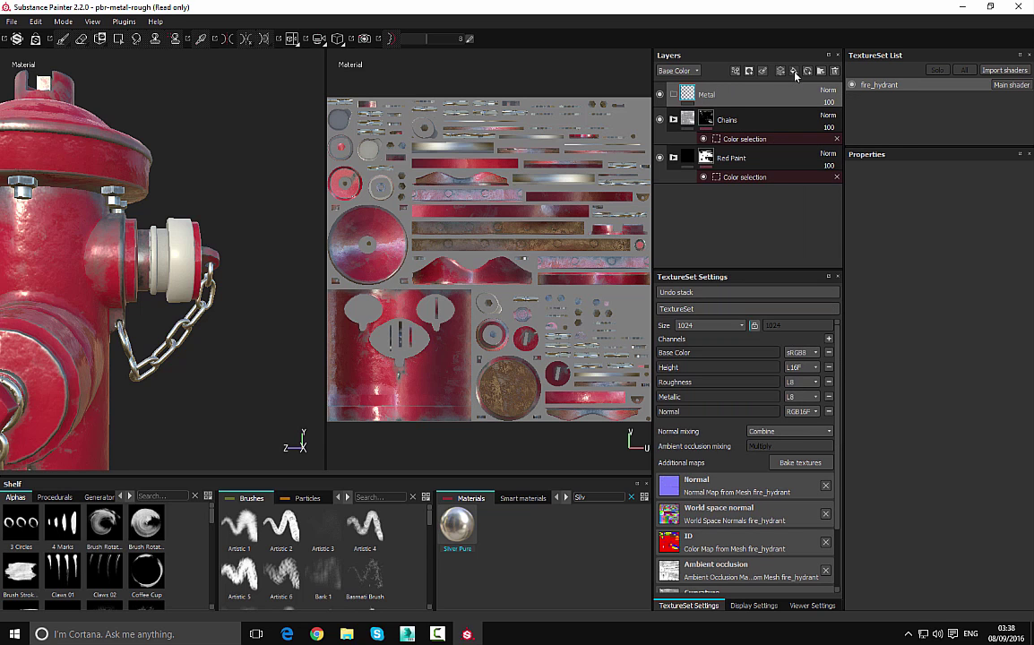
click(795, 72)
Rename the Metal folder as Steel and try to move it onto the fill layer
double_click(709, 122)
text(Si)
text(eel)
key(Return)
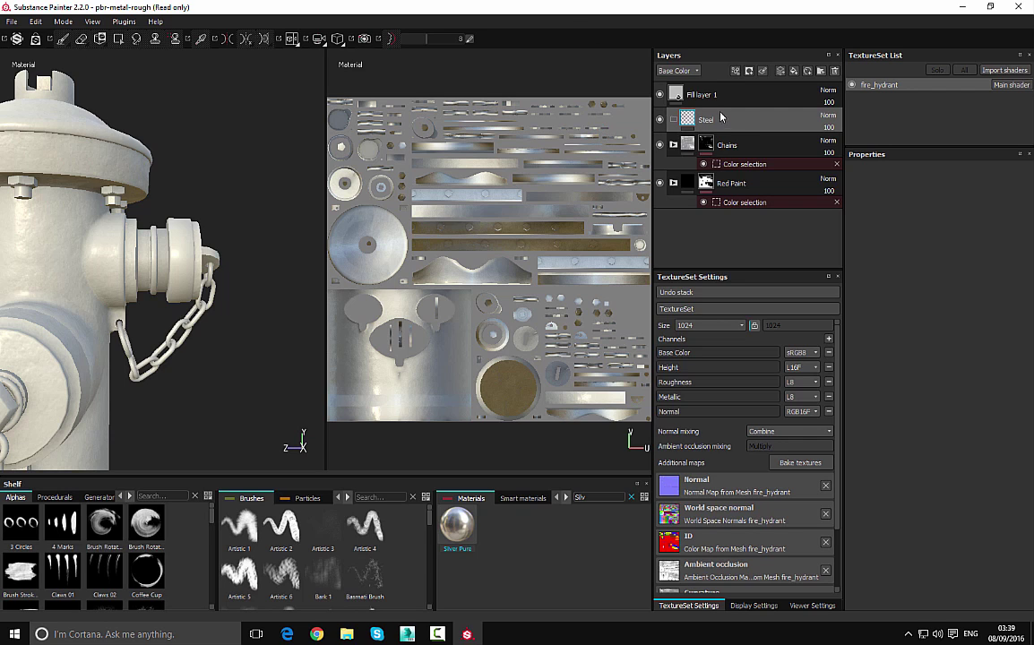
drag(700, 121, 709, 100)
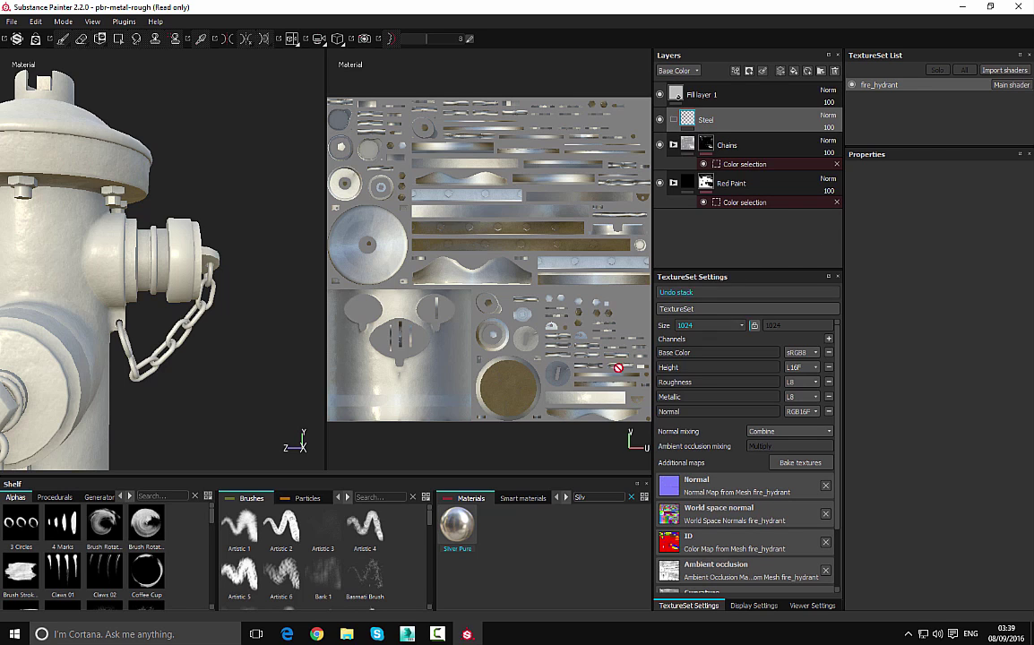
Filter the materials by "steel" and rename the empty folder below the fill layer as Metal
drag(591, 496, 468, 496)
text(steel)
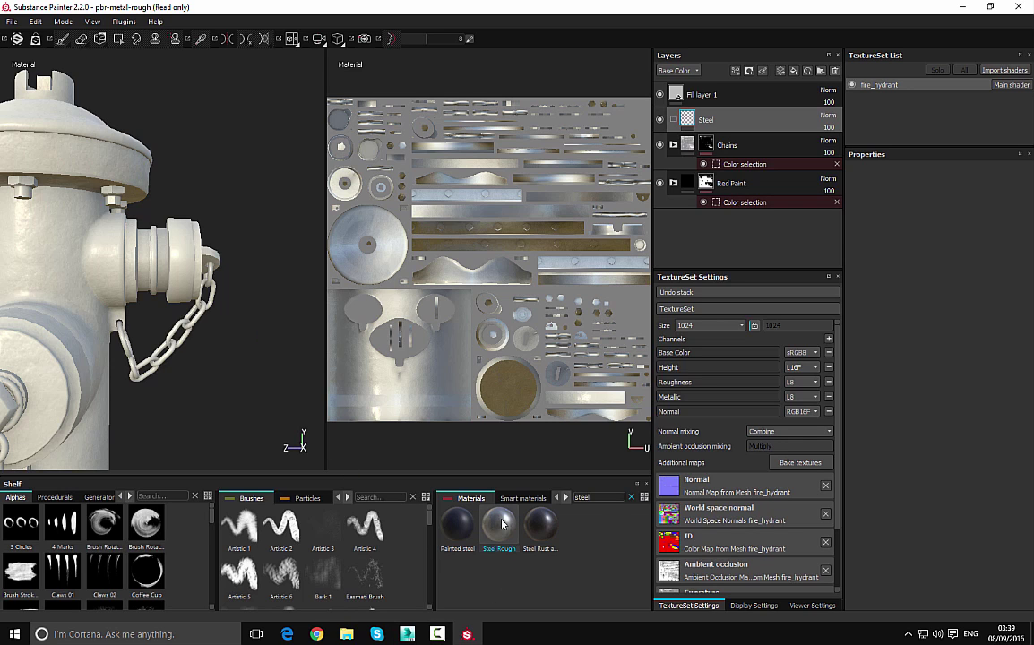
drag(704, 123, 703, 99)
double_click(703, 120)
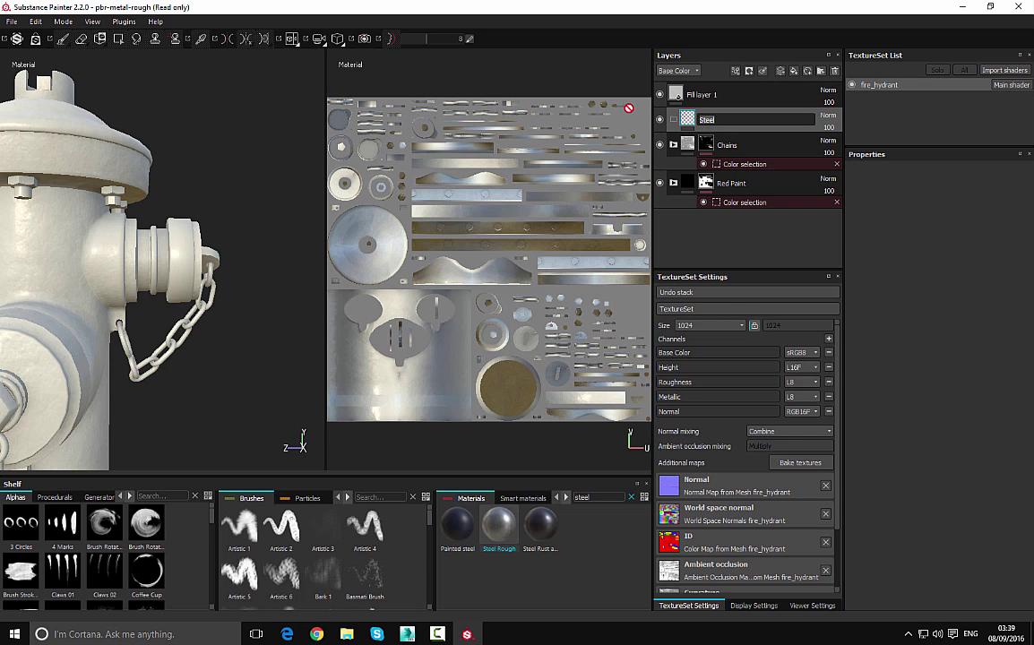
text(Metal)
key(Return)
Move the fill layer into the Metal folder and rename it as Steel
drag(708, 98, 716, 120)
double_click(714, 120)
text(S)
key(Return)
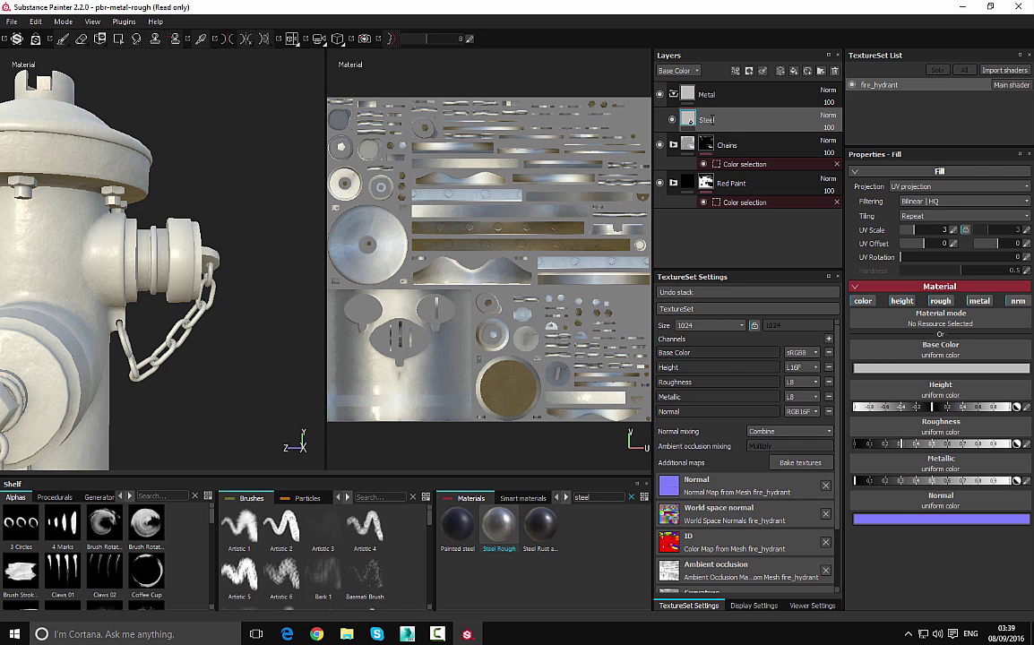
Apply the Steel Rough material to the Steel layer and check it on the hydrant's side fittings
click(513, 535)
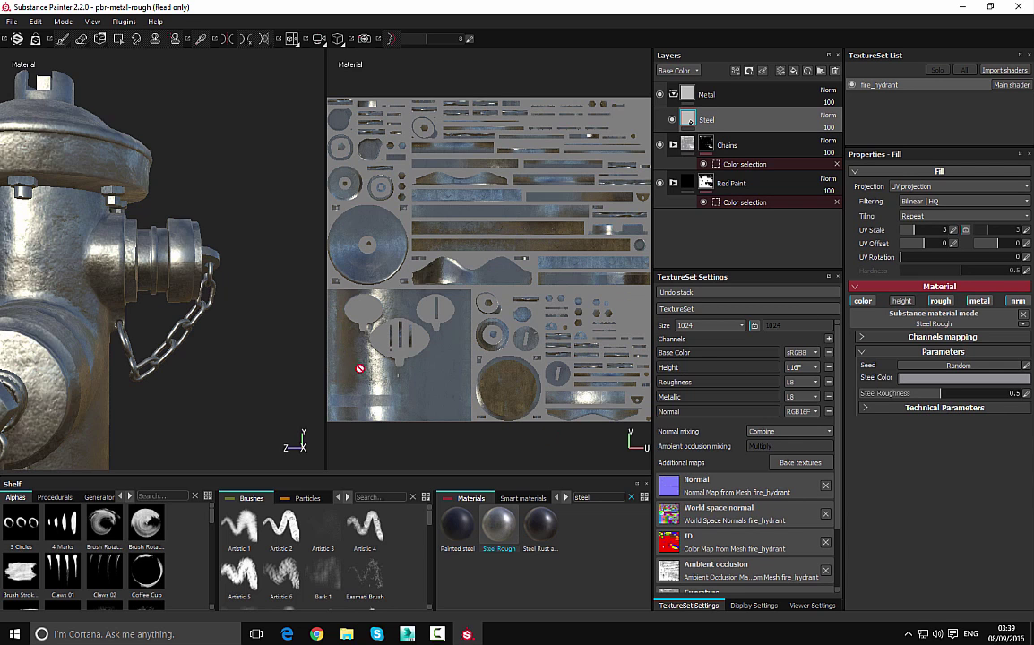
alt+drag(236, 266, 123, 346)
alt+middle_drag(123, 346, 266, 254)
scroll(265, 254, down, 2)
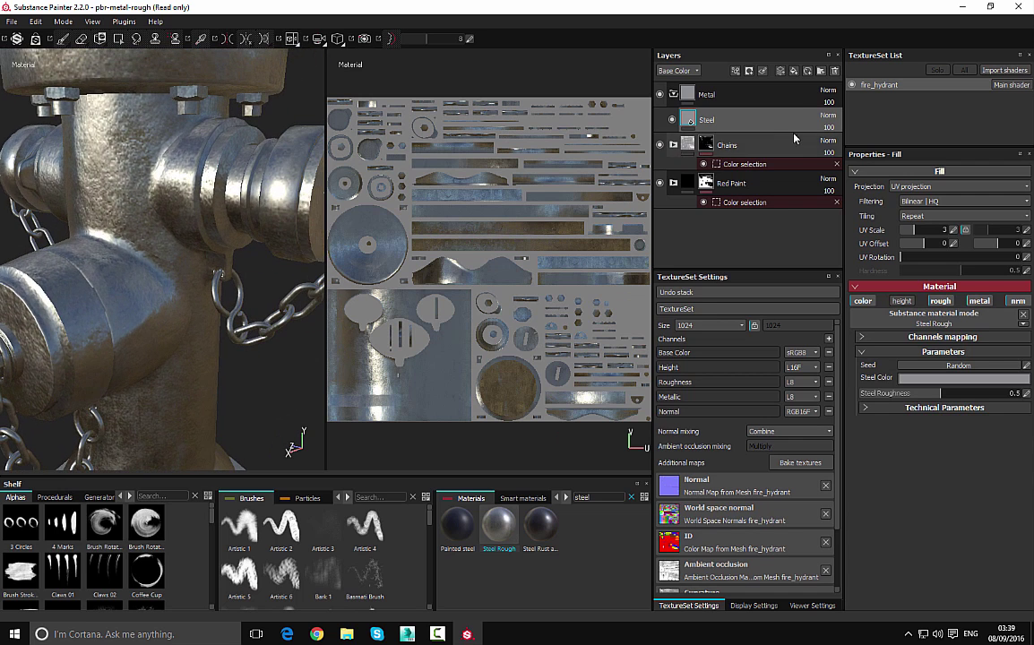
Add a fill layer above Steel in the Metal folder and rename it as Dark Steel
click(795, 72)
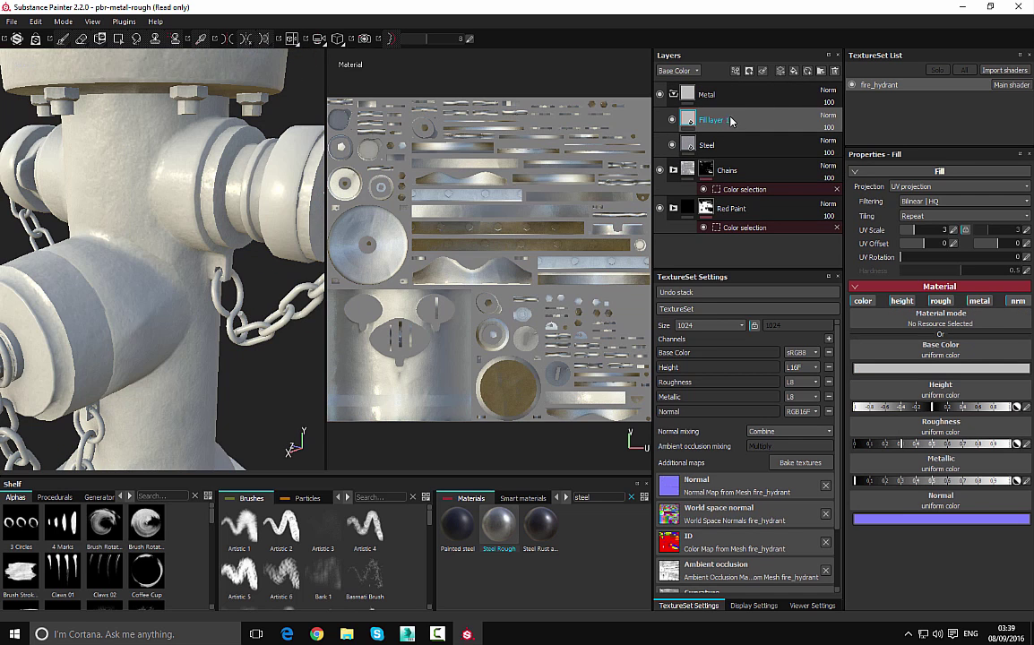
double_click(717, 120)
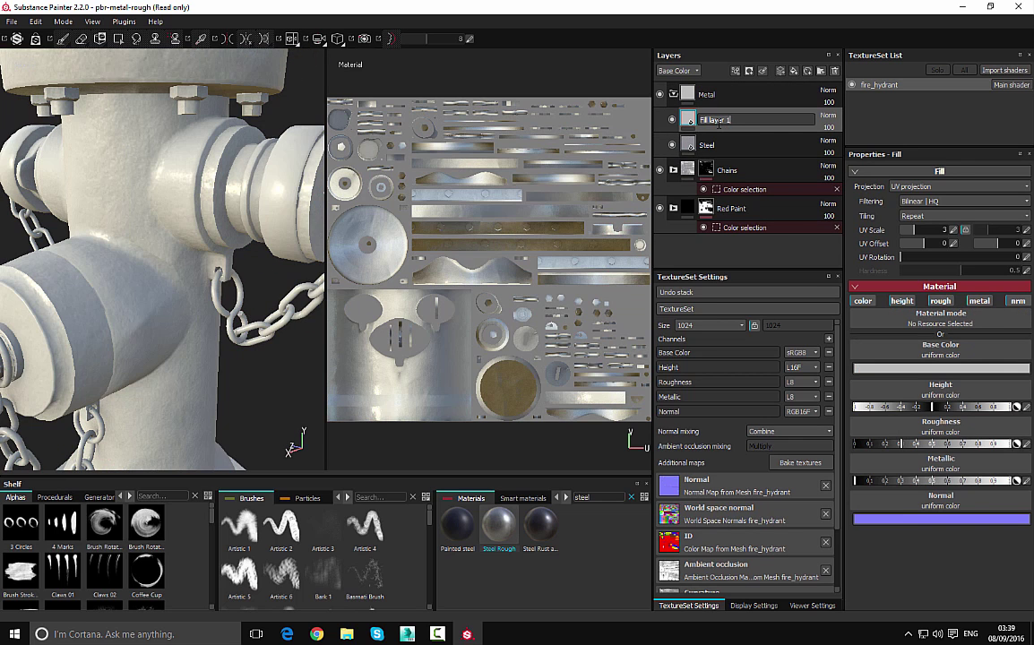
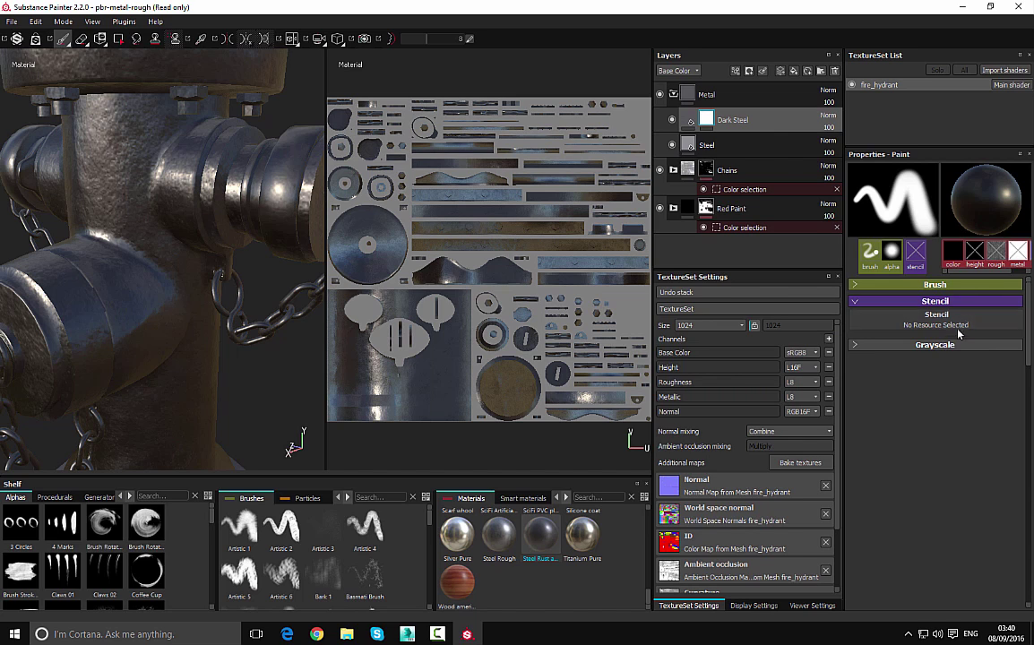
Give the Dark Steel layer a white mask and add an empty generator to that mask
right_click(709, 118)
click(746, 124)
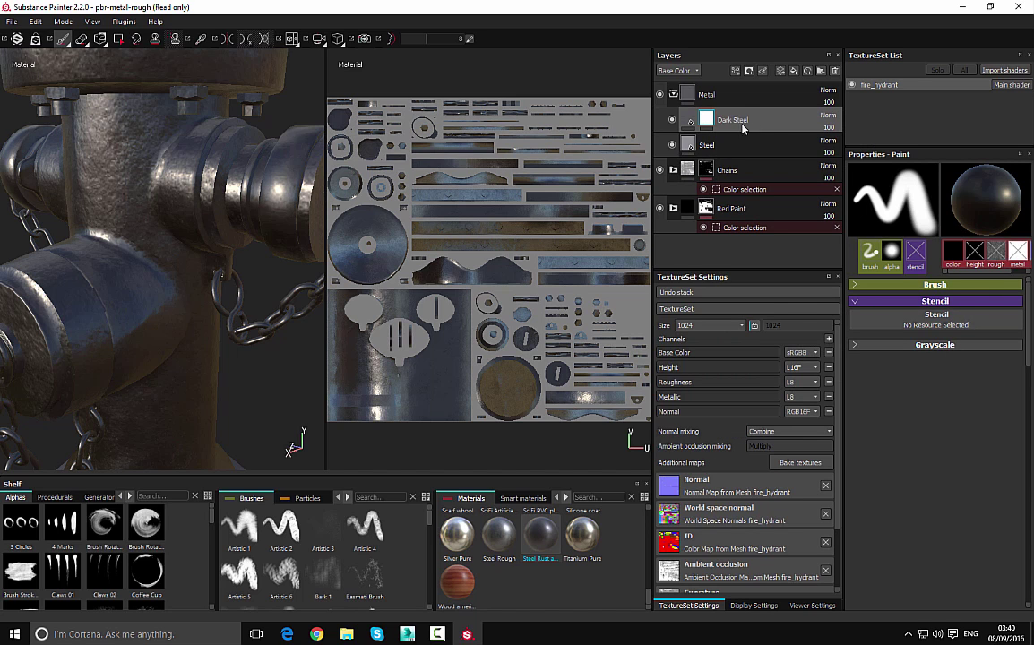
right_click(705, 118)
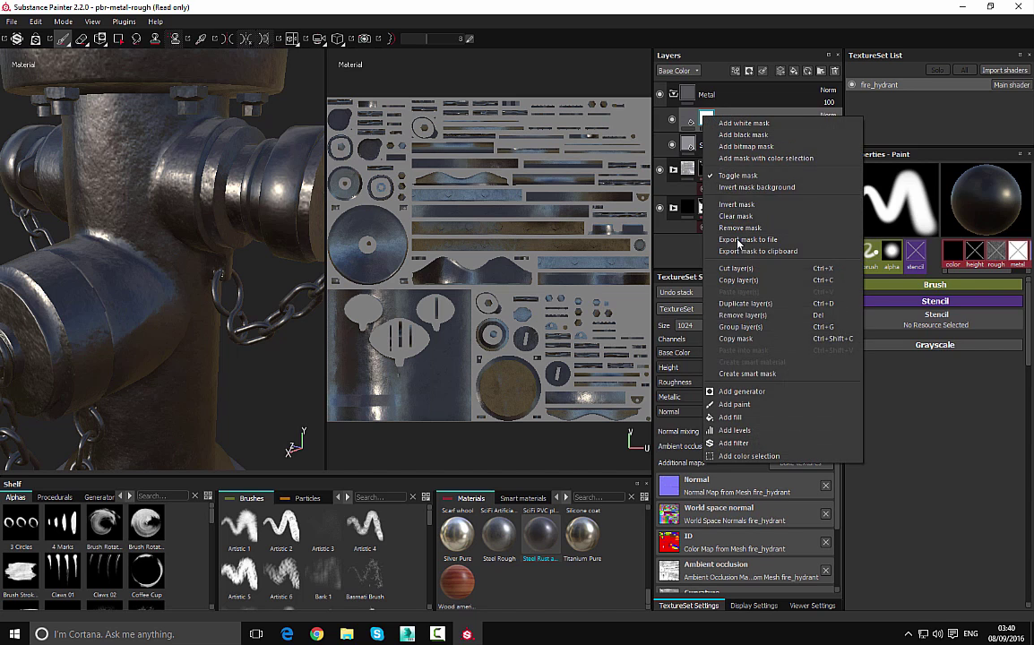
click(753, 395)
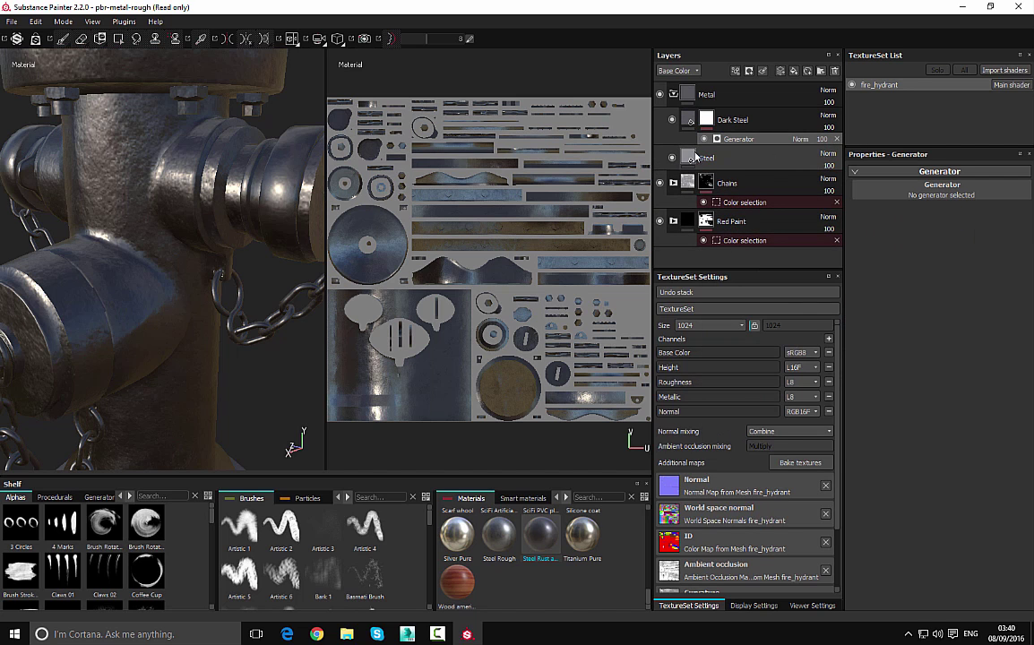
Try the MG Fiber Glass Edge Wear and MG Dirt generators on the Dark Steel mask, undoing each one
click(953, 192)
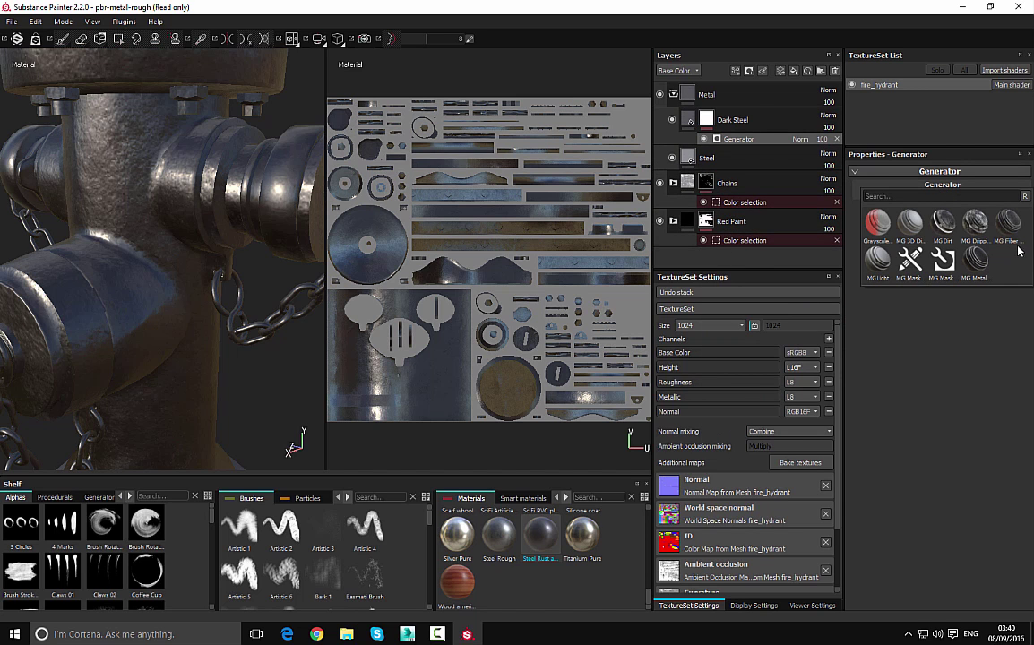
mouse_move(1008, 224)
click(1006, 226)
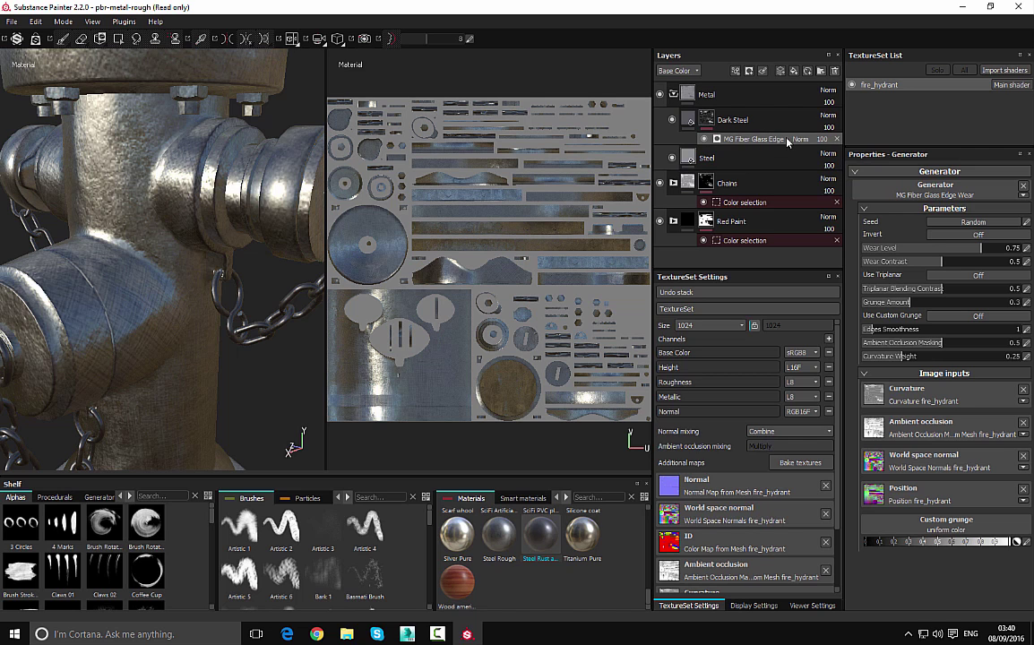
key(ctrl+z)
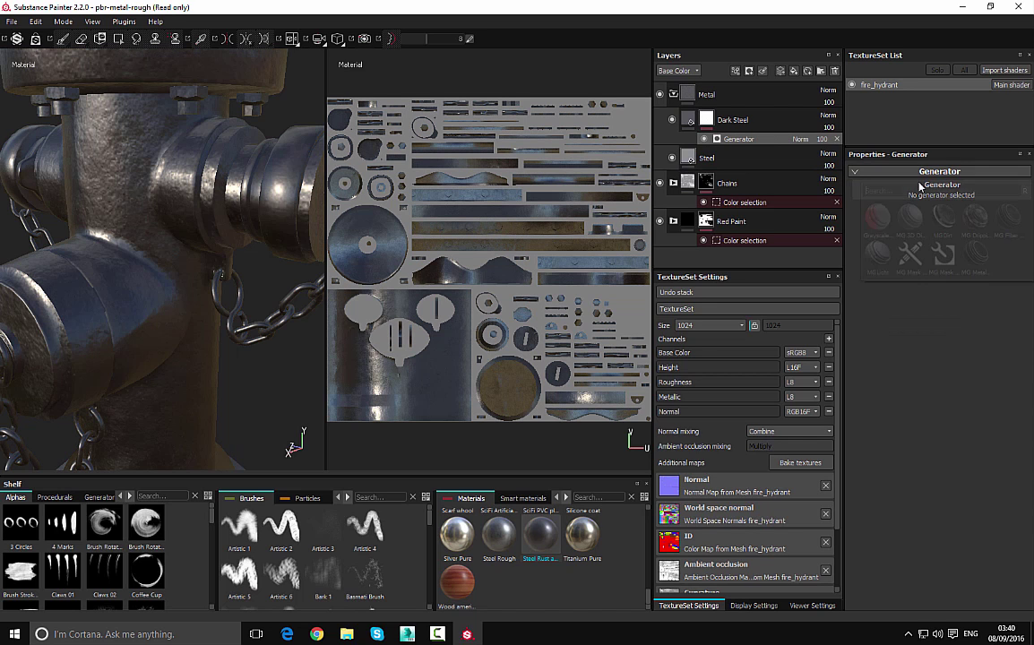
mouse_move(946, 222)
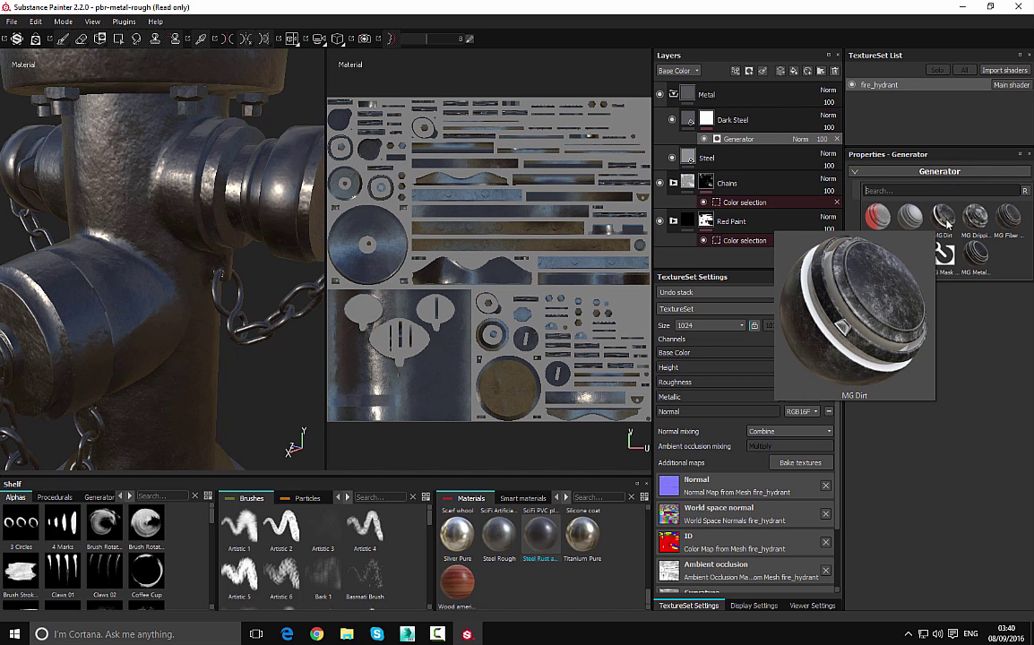
click(945, 221)
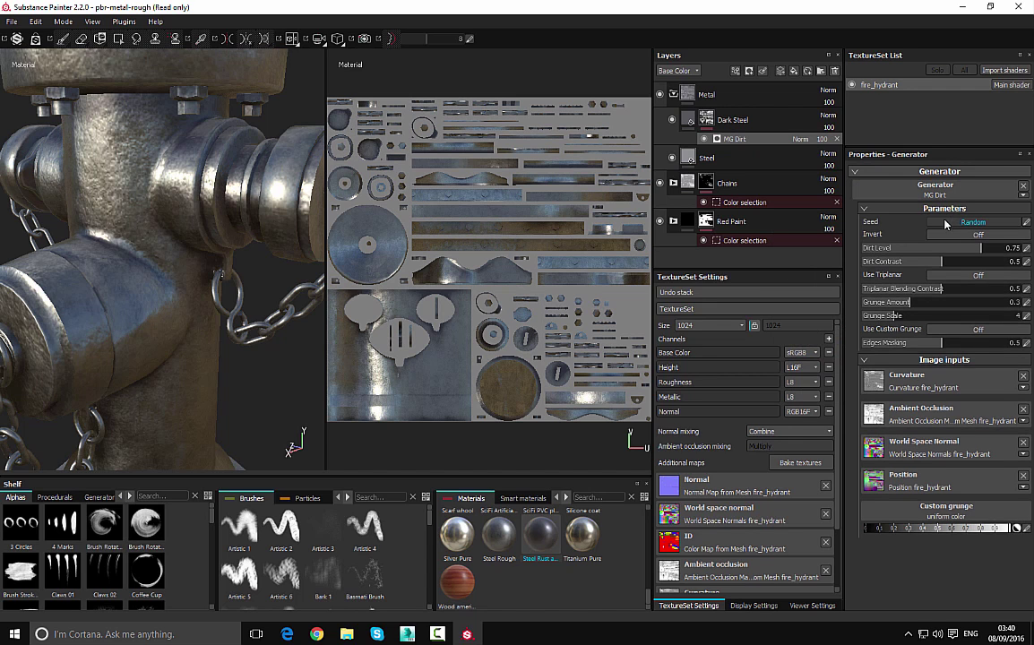
mouse_move(208, 228)
alt+mouse_down()
mouse_move(269, 234)
mouse_move(218, 238)
alt+mouse_up()
key(ctrl+z)
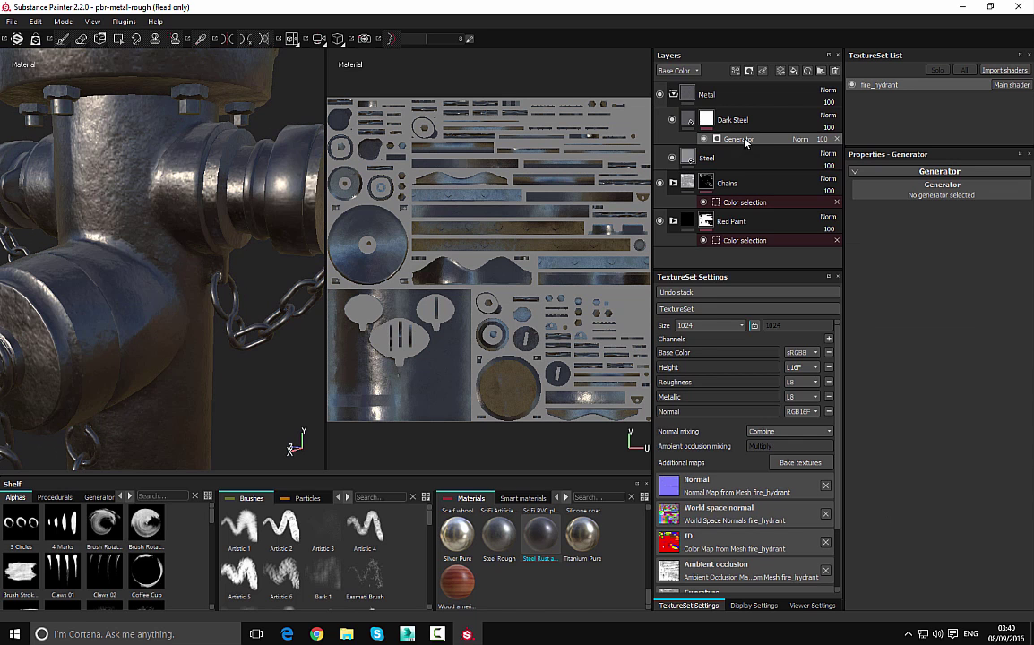
Assign the MG Mask Builder generator to the Dark Steel mask and check the wear on the hydrant
click(901, 190)
click(911, 261)
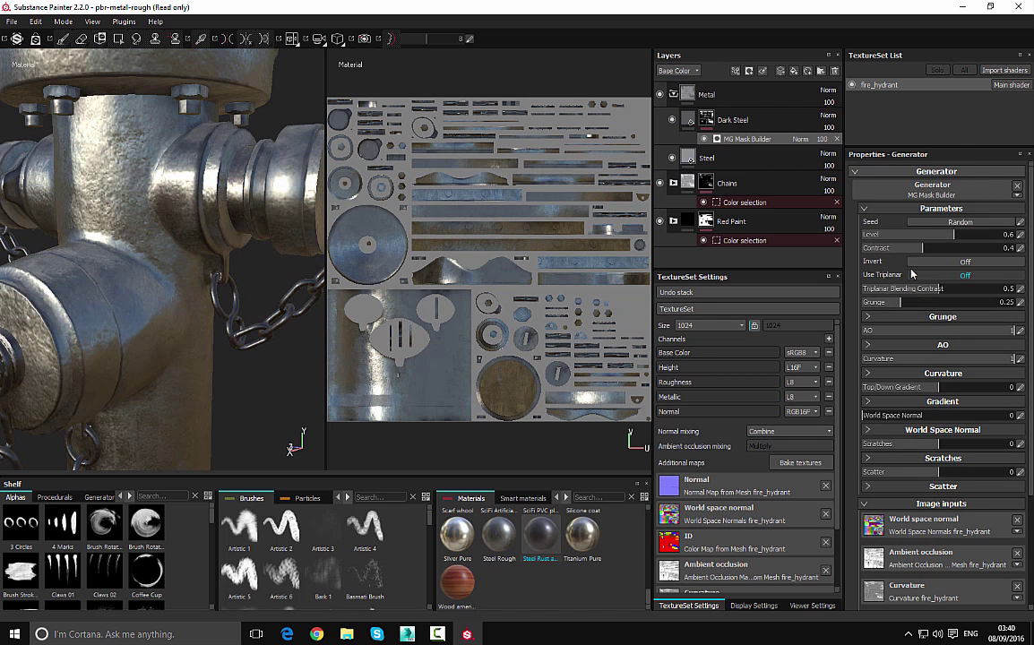
alt+drag(211, 231, 231, 227)
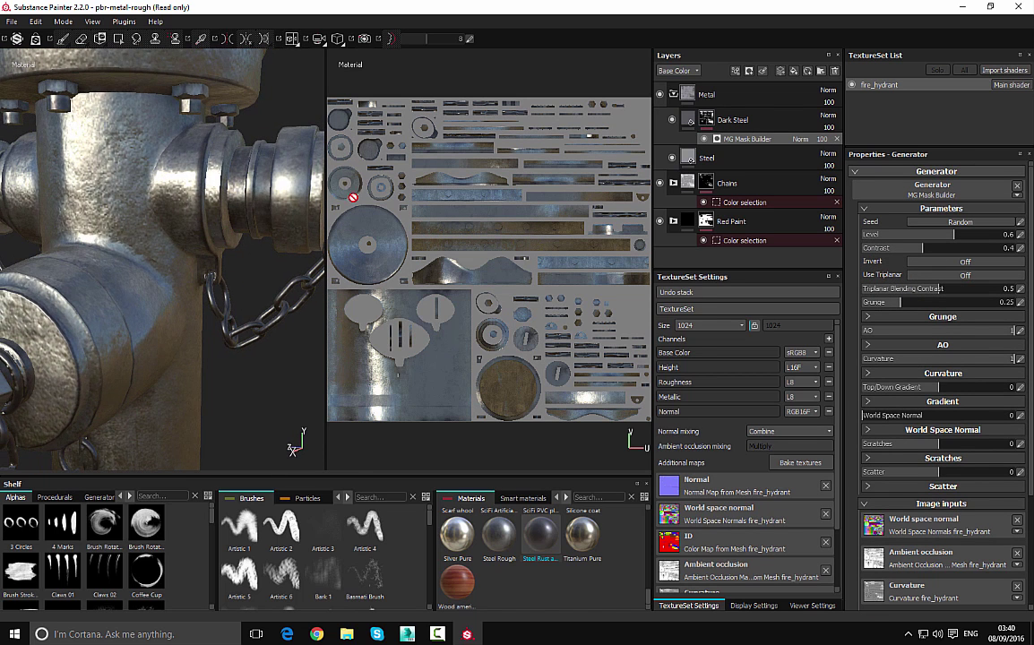
Mask the Metal folder with a color selection that picks the green ID colour of the side fittings
click(723, 95)
right_click(722, 94)
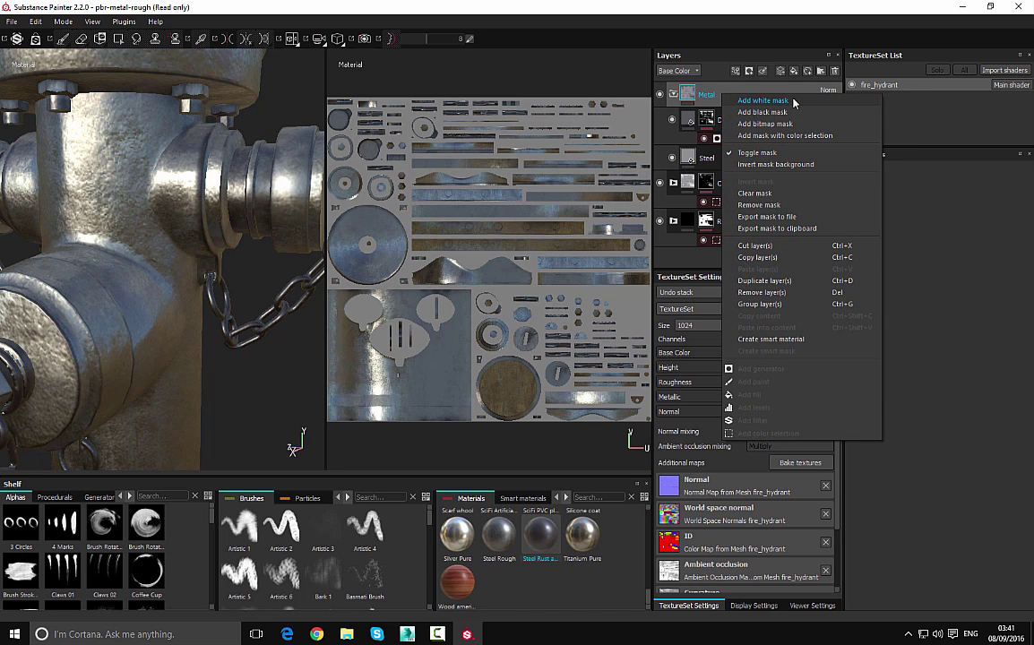
click(793, 101)
right_click(710, 93)
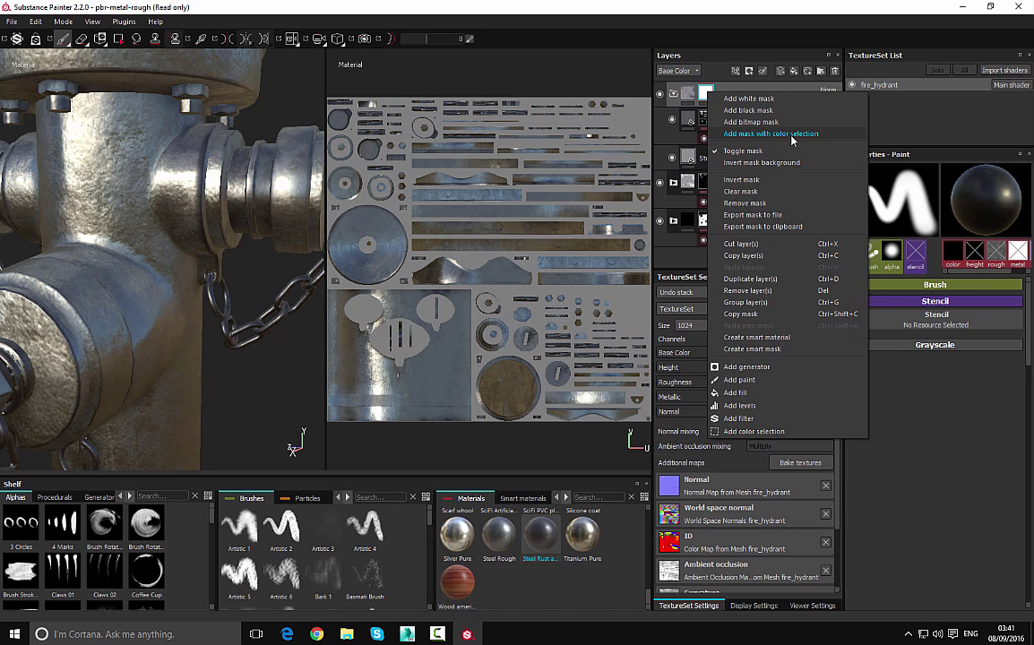
click(746, 135)
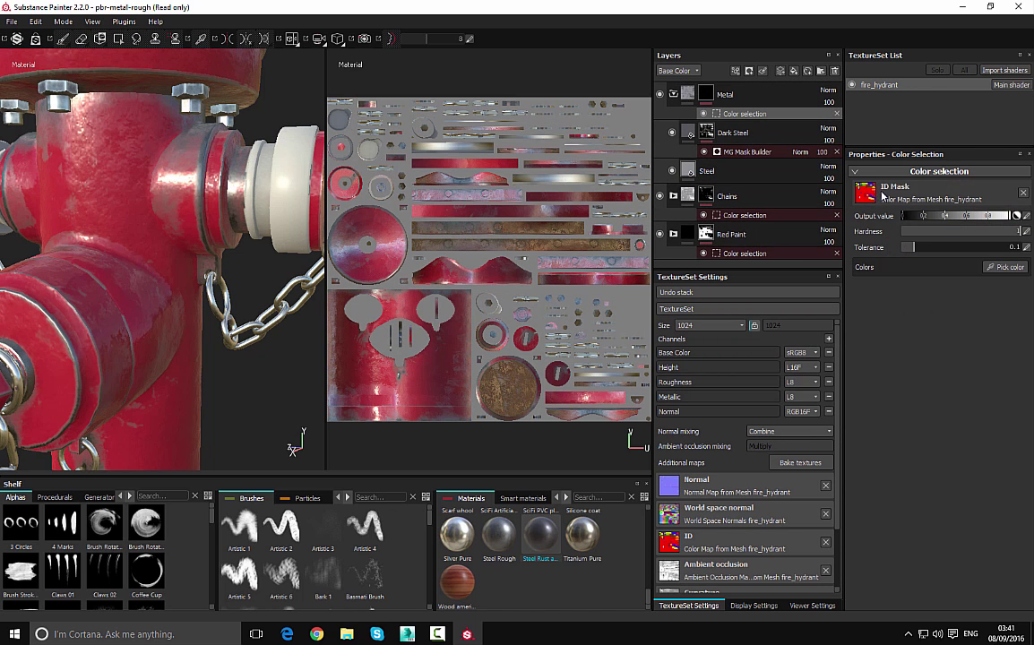
click(1008, 268)
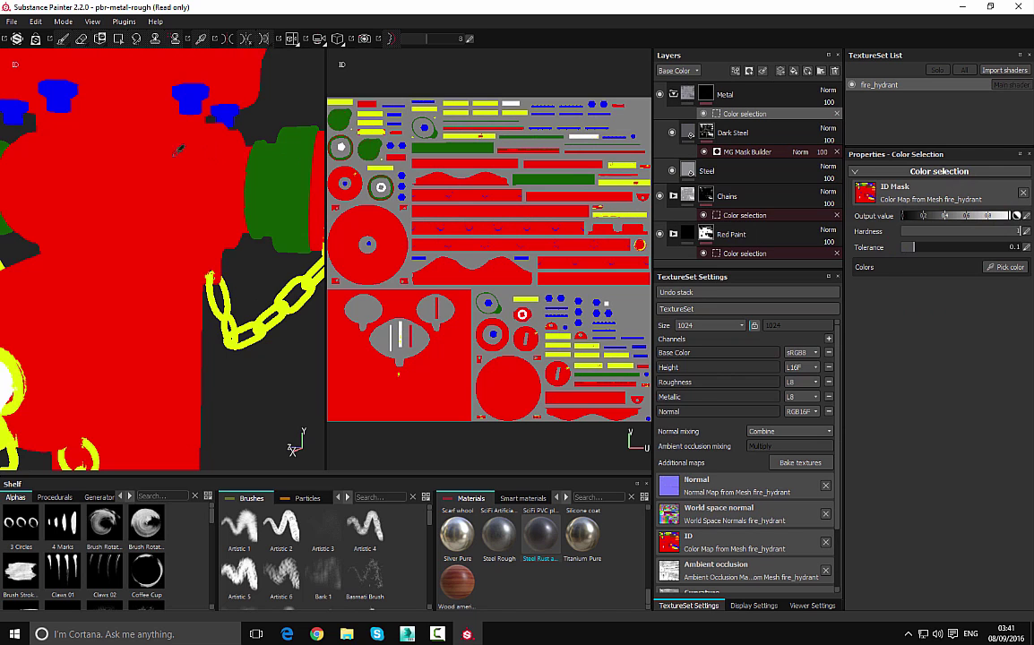
click(287, 156)
Set the Dark Steel layer's MG Mask Builder to Level 0.79, Contrast 1 and Scatter 0.17
alt+drag(319, 106, 238, 159)
alt+middle_drag(238, 160, 152, 204)
alt+drag(153, 204, 249, 202)
alt+middle_drag(249, 202, 310, 207)
alt+right_drag(310, 206, 196, 289)
alt+middle_drag(195, 288, 244, 294)
alt+drag(245, 293, 217, 296)
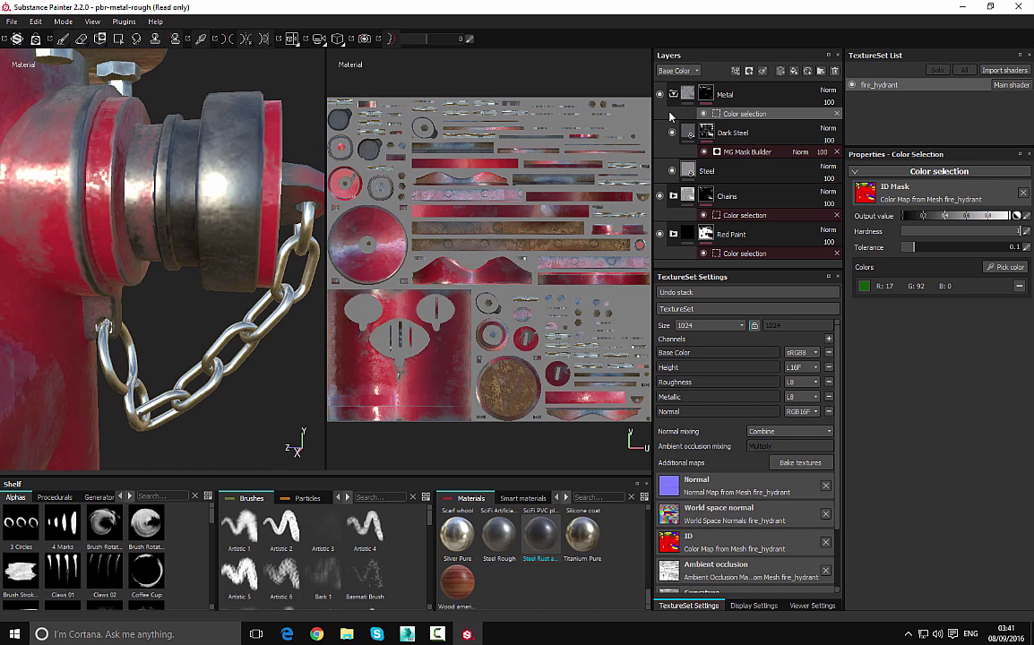
click(744, 155)
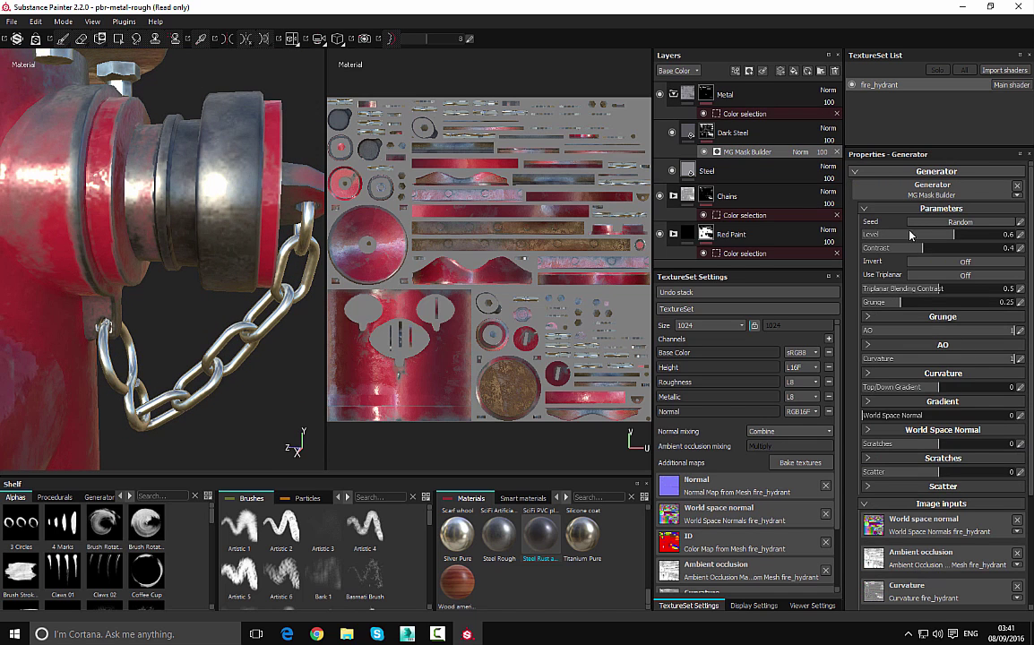
drag(956, 235, 982, 234)
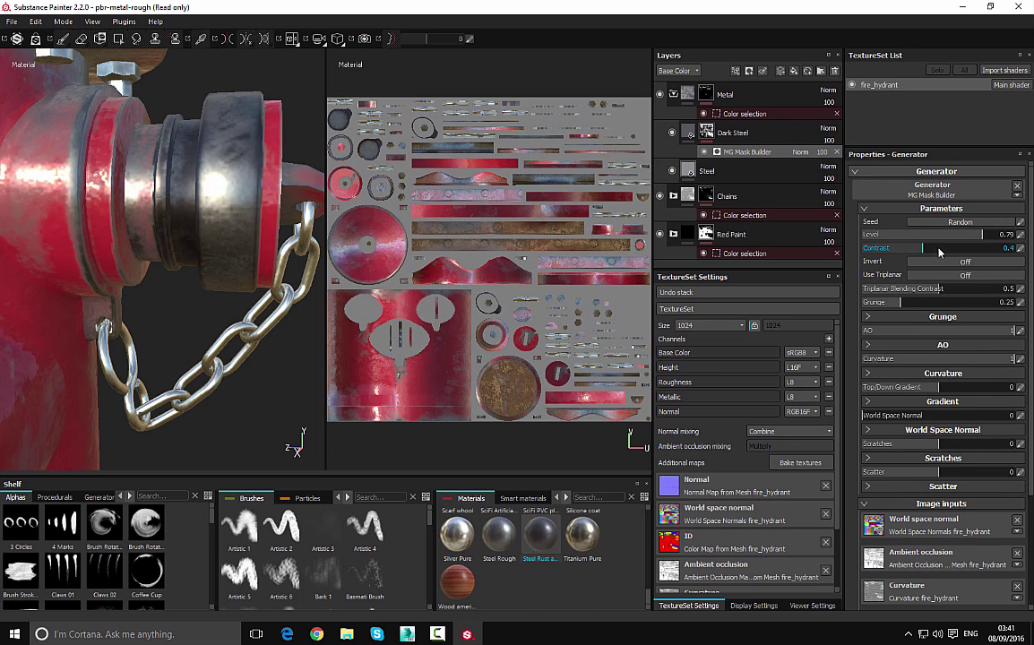
drag(923, 250, 1031, 249)
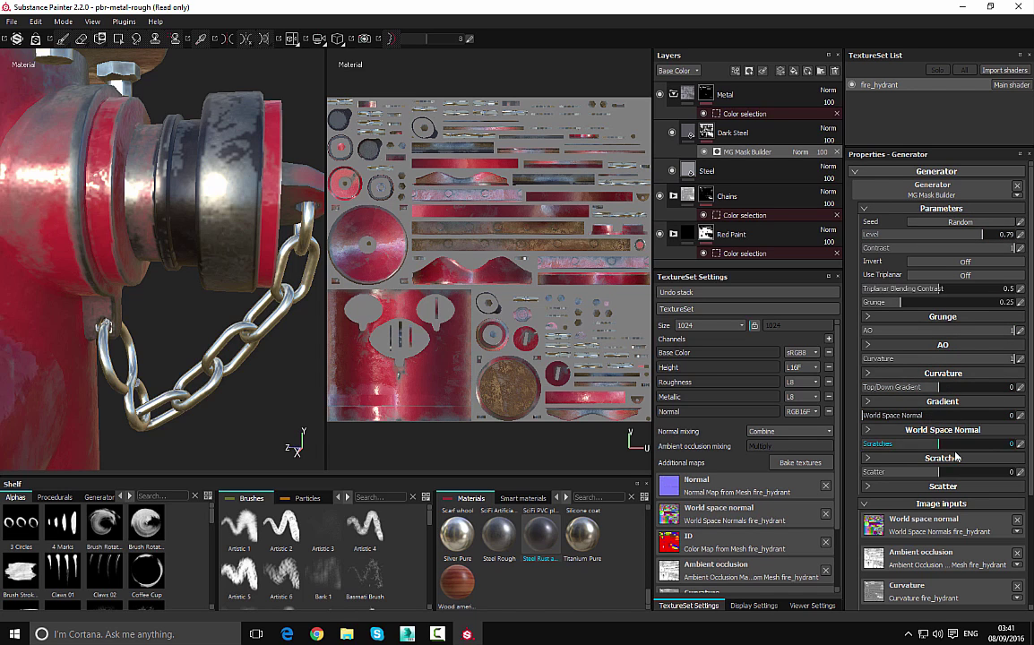
mouse_move(944, 474)
mouse_down()
mouse_move(994, 473)
mouse_move(886, 470)
mouse_move(951, 473)
mouse_up()
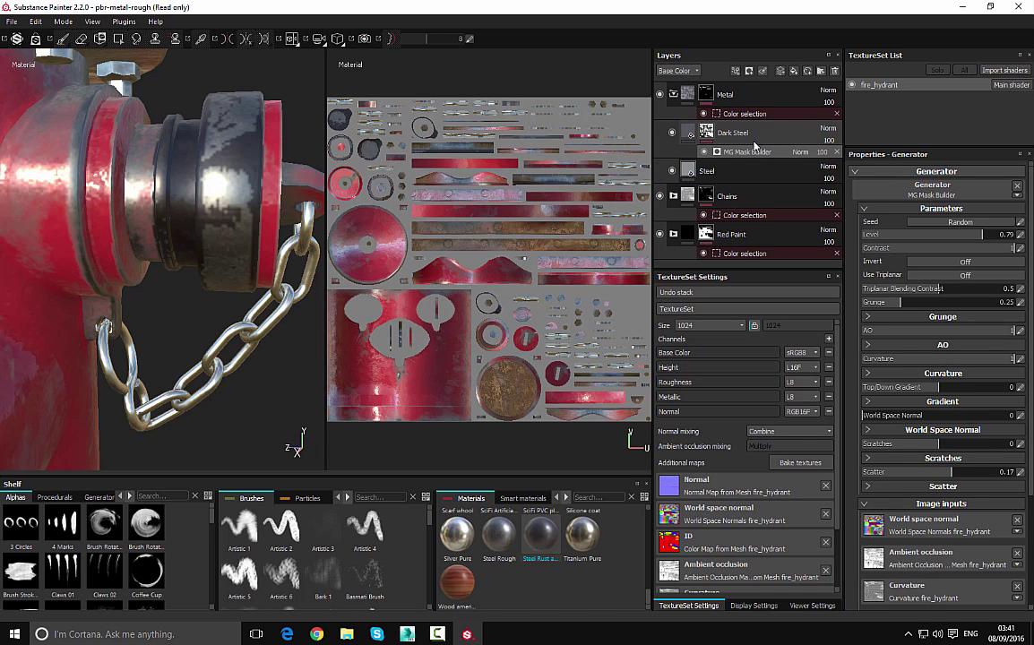
Add an MG Metal Edge Wear generator to the Dark Steel mask with Wear Level 0.81 and Wear Contrast 0.78
click(706, 133)
right_click(706, 134)
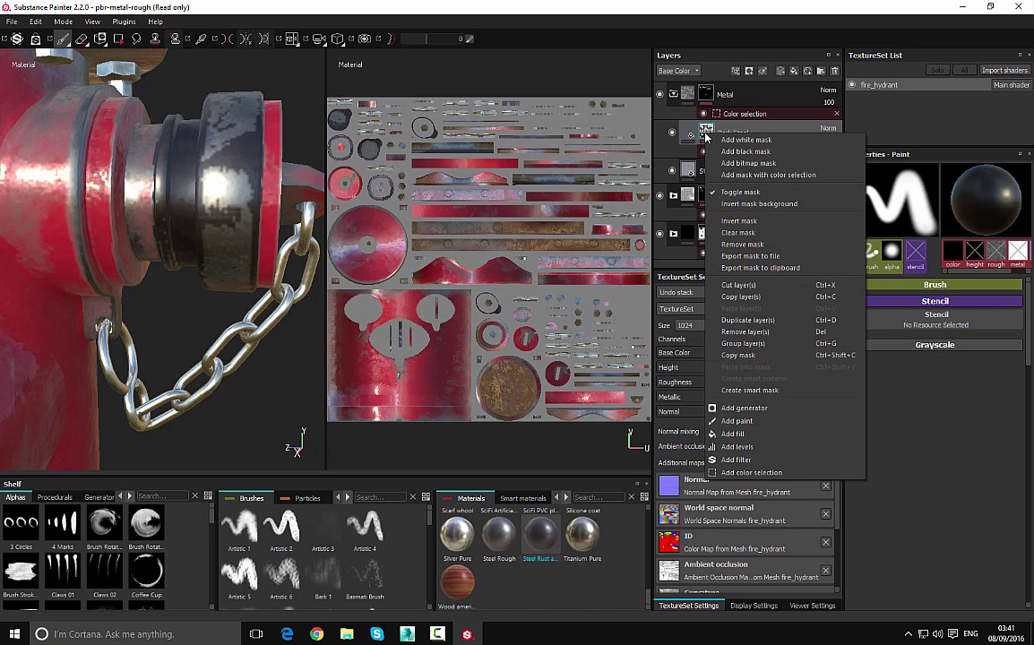
click(778, 409)
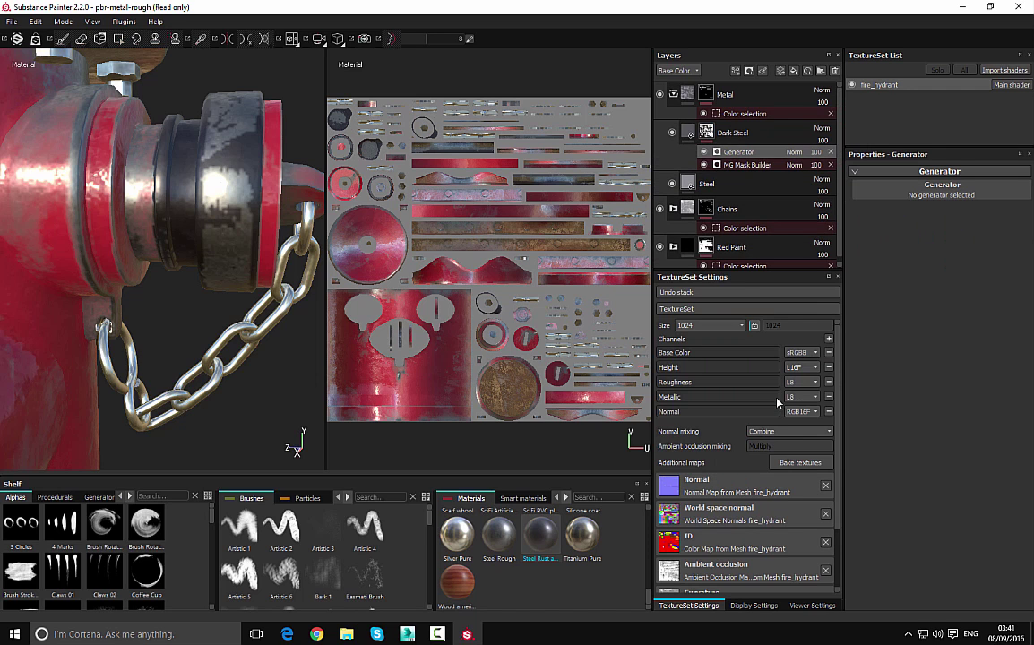
click(923, 190)
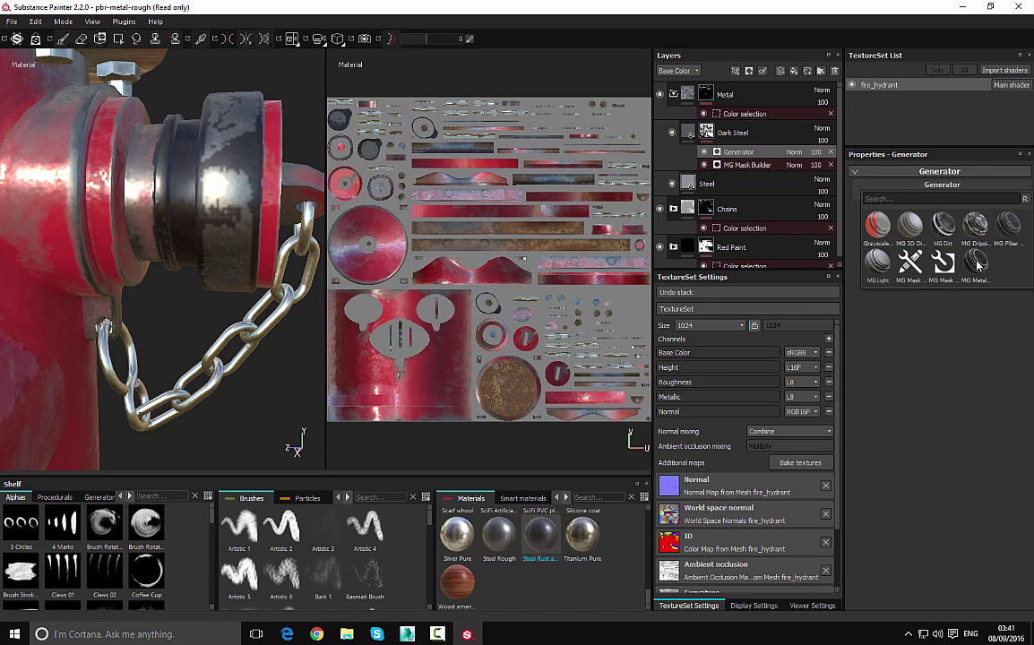
click(976, 262)
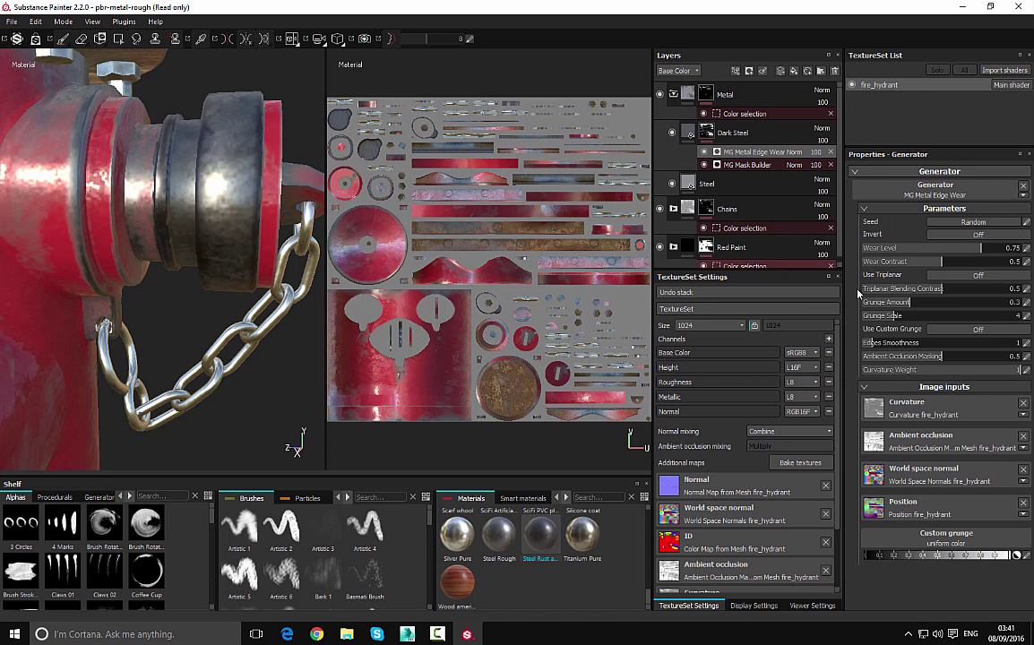
mouse_move(975, 251)
mouse_down()
mouse_move(912, 255)
mouse_move(998, 254)
mouse_move(915, 263)
mouse_move(986, 267)
mouse_up()
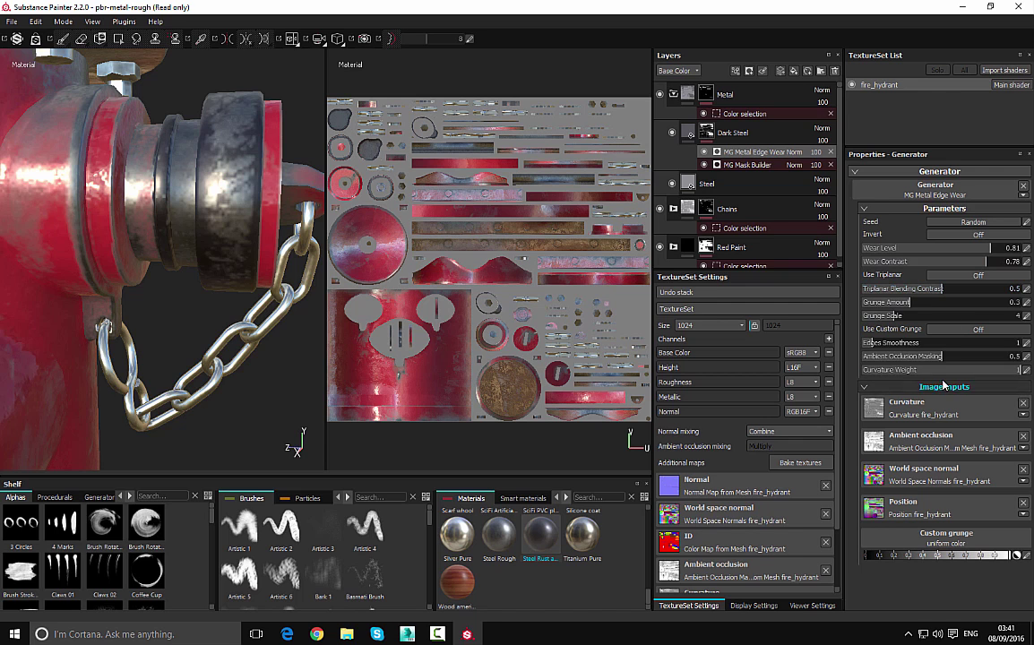
Examine the worn steel on the side fittings and the overall look of the whole hydrant from several angles
alt+drag(212, 326, 175, 292)
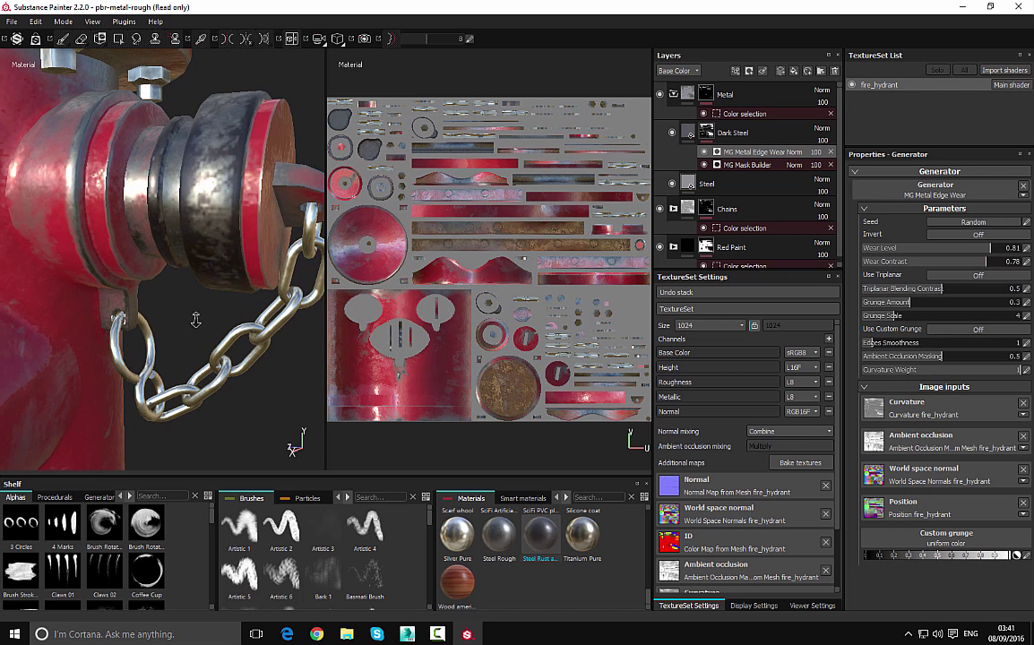
alt+right_drag(196, 318, 84, 2)
alt+right_drag(223, 349, 130, 162)
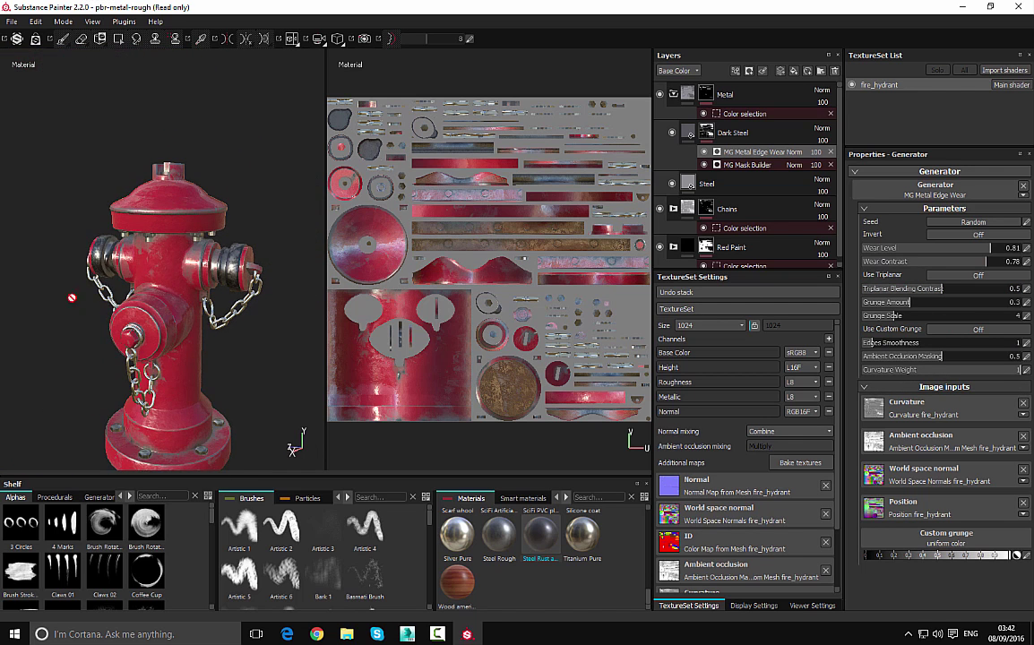
alt+drag(67, 350, 114, 299)
alt+middle_drag(68, 346, 104, 238)
alt+drag(89, 321, 60, 306)
alt+middle_drag(229, 260, 233, 294)
alt+right_drag(257, 311, 239, 280)
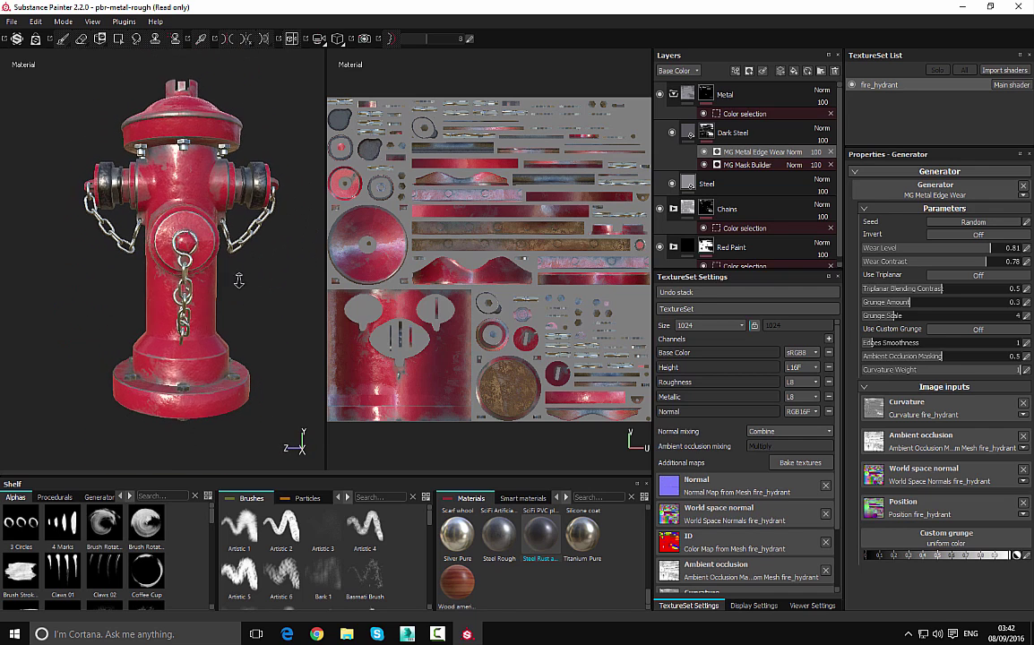
alt+drag(235, 296, 289, 283)
alt+middle_drag(284, 308, 276, 290)
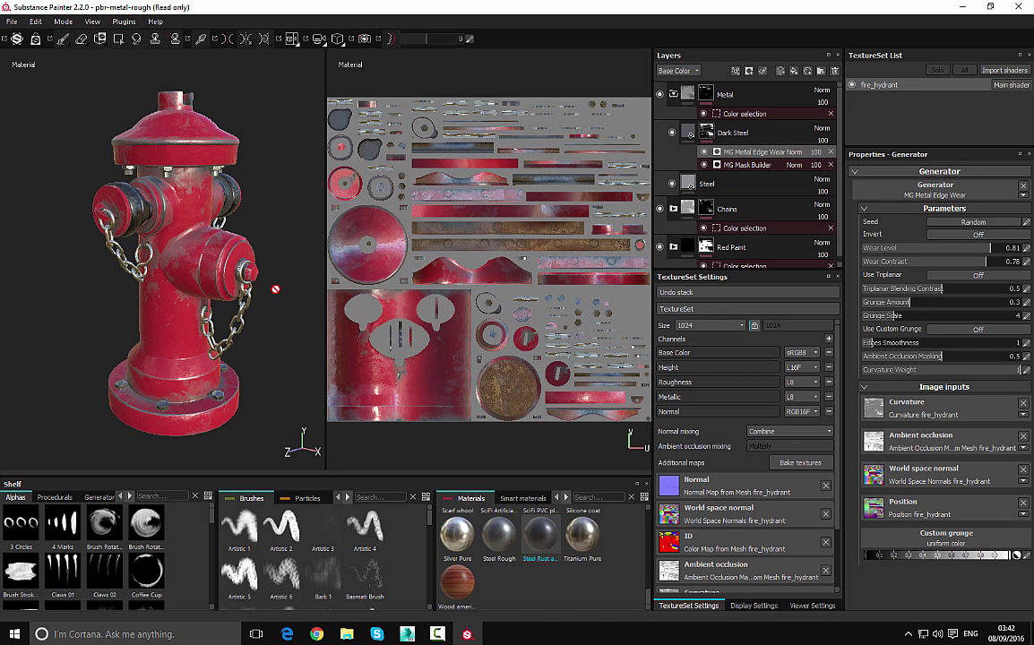